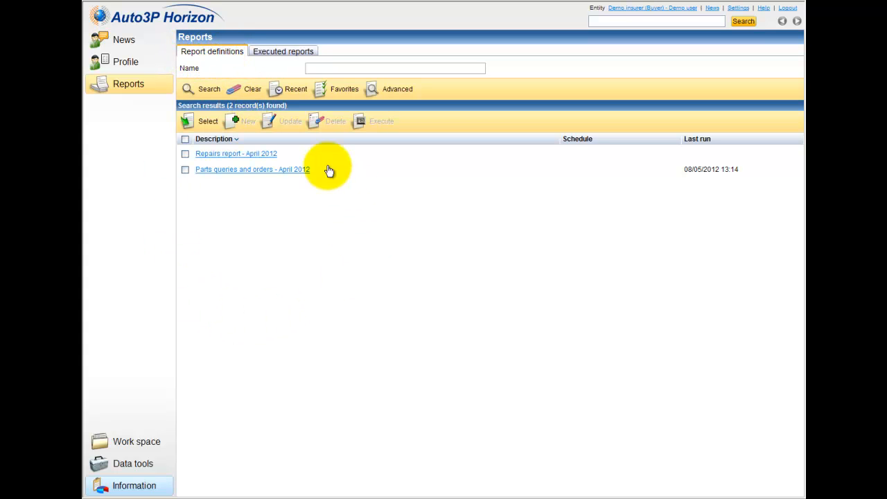
Check executed reports, then sort report definitions by most recent use, dismissing the advanced search.
{"action": "left_click", "coordinate": [276, 52]}
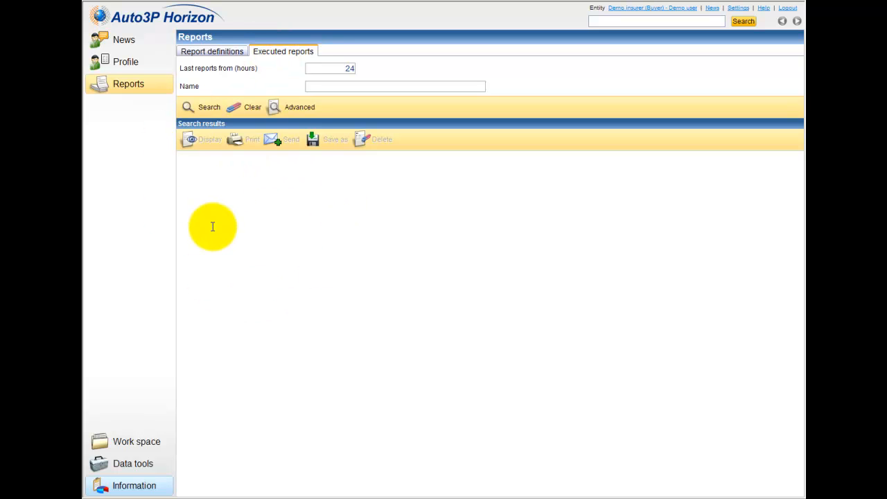
{"action": "left_click", "coordinate": [232, 59]}
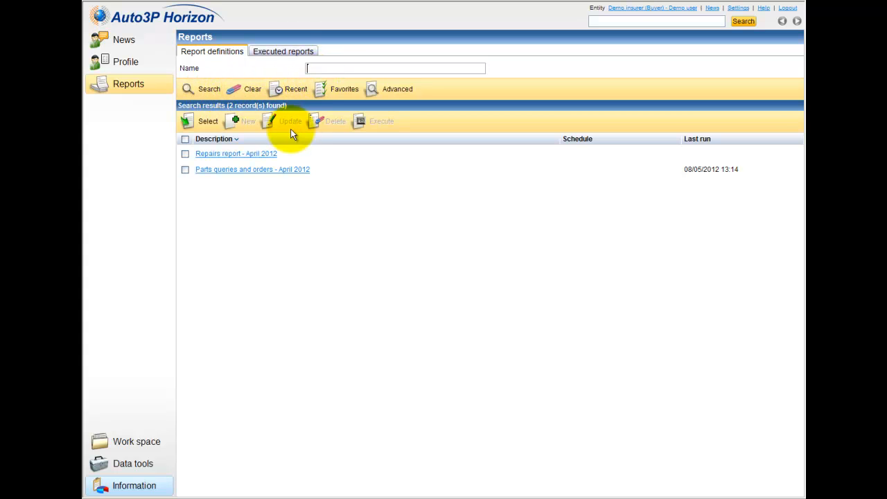
{"action": "left_click", "coordinate": [285, 89]}
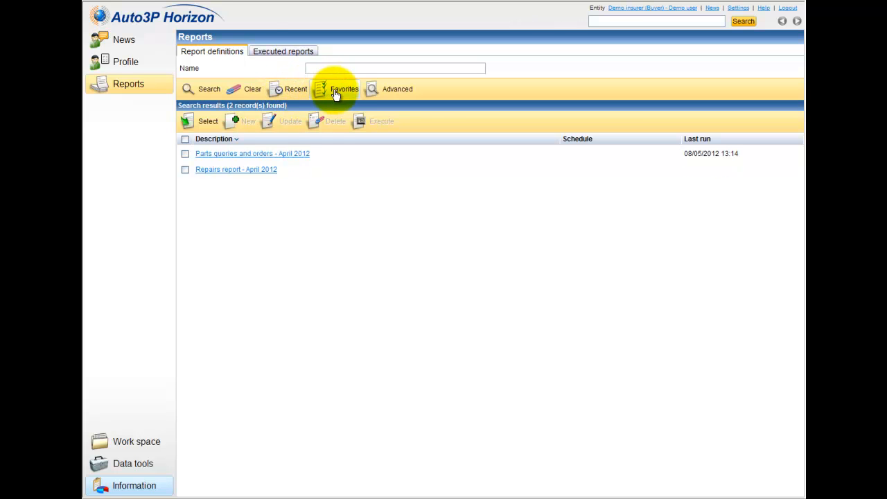
{"action": "left_click", "coordinate": [378, 92]}
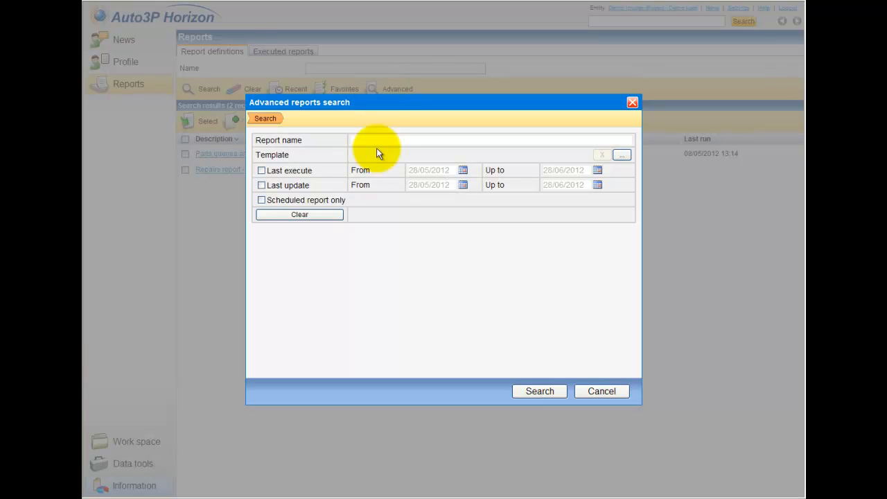
{"action": "left_click", "coordinate": [600, 392]}
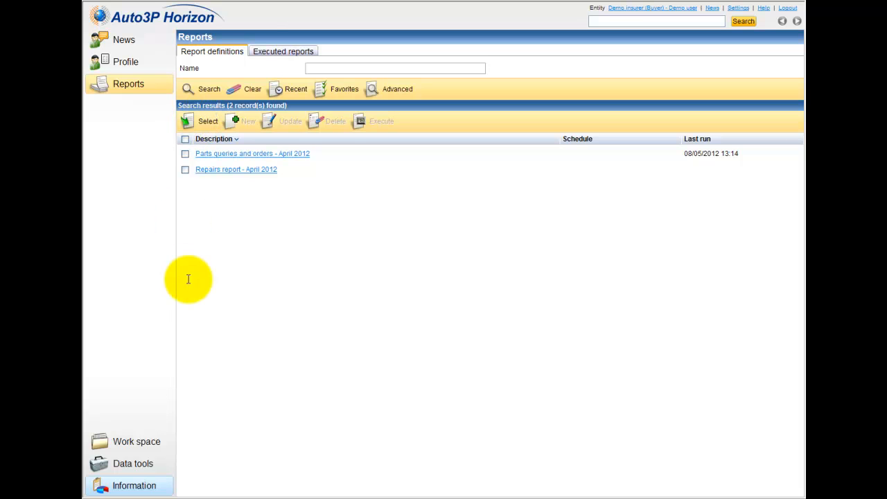
Search the report templates and add a definition based on the Repairs report template.
{"action": "left_click", "coordinate": [208, 125]}
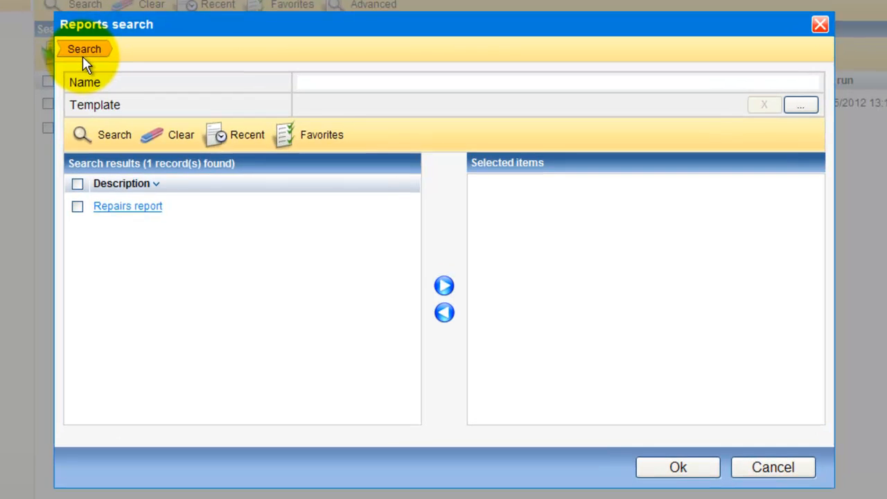
{"action": "left_click", "coordinate": [92, 134]}
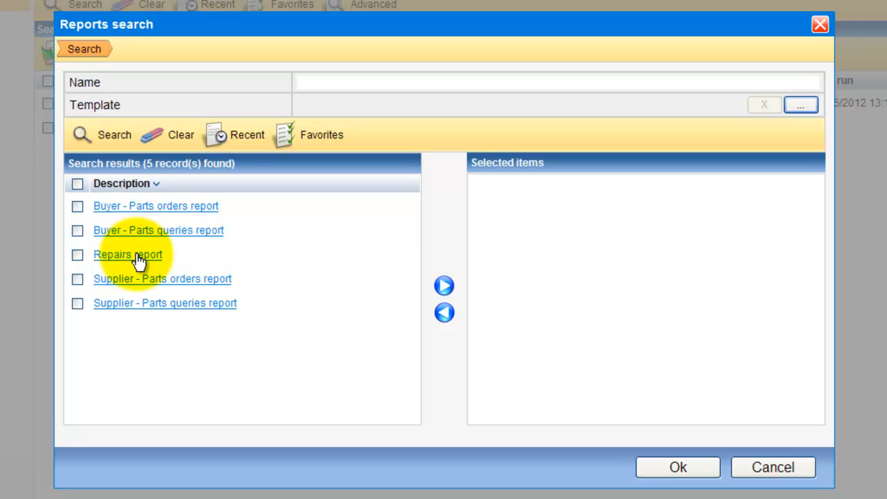
{"action": "left_click", "coordinate": [77, 255]}
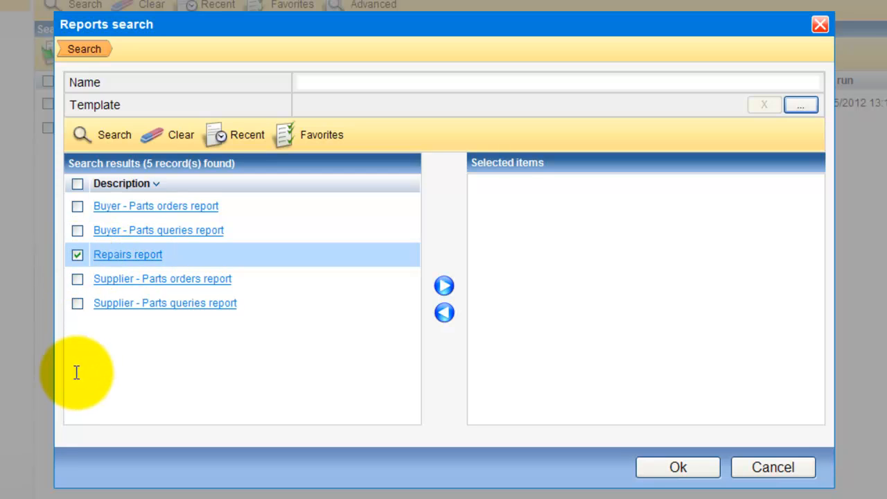
{"action": "left_click", "coordinate": [444, 290]}
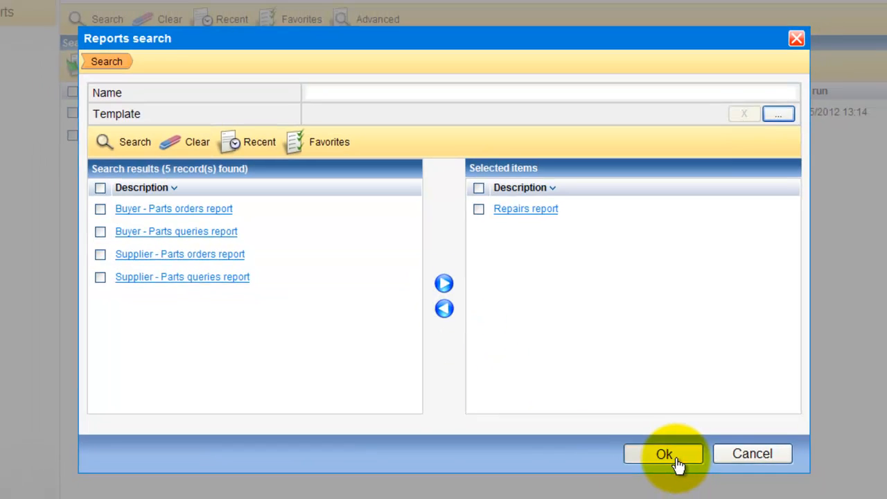
{"action": "left_click", "coordinate": [664, 454]}
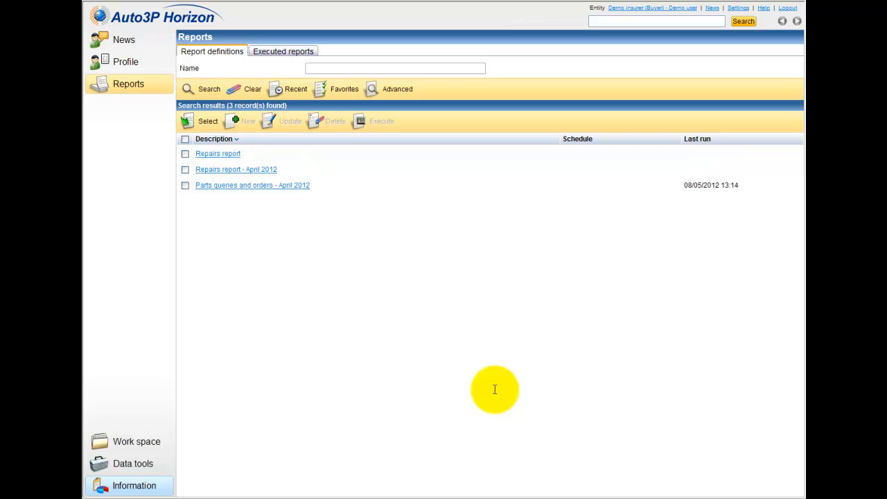
Open Report details for the Repairs report definition from its right-click menu.
{"action": "right_click", "coordinate": [213, 159]}
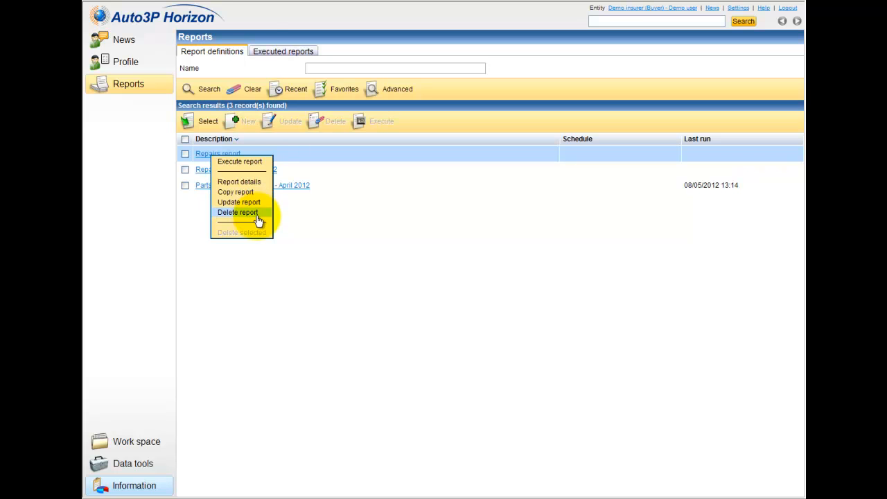
{"action": "left_click", "coordinate": [185, 154]}
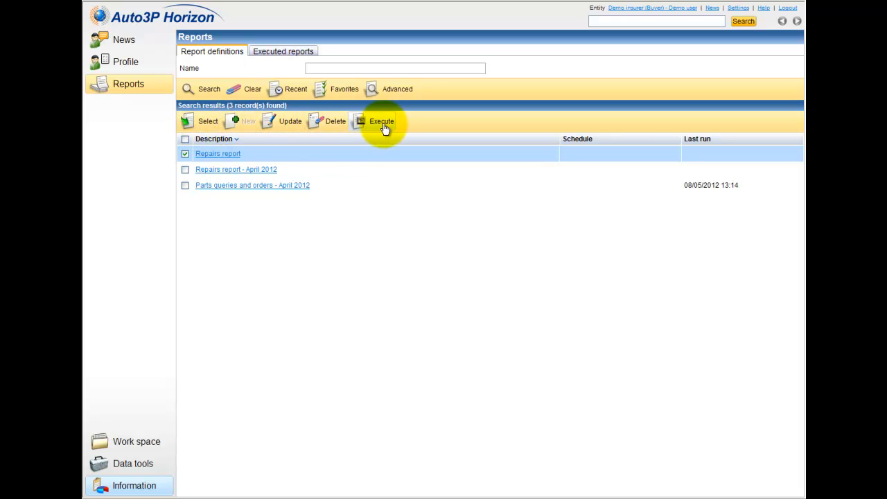
{"action": "right_click", "coordinate": [226, 159]}
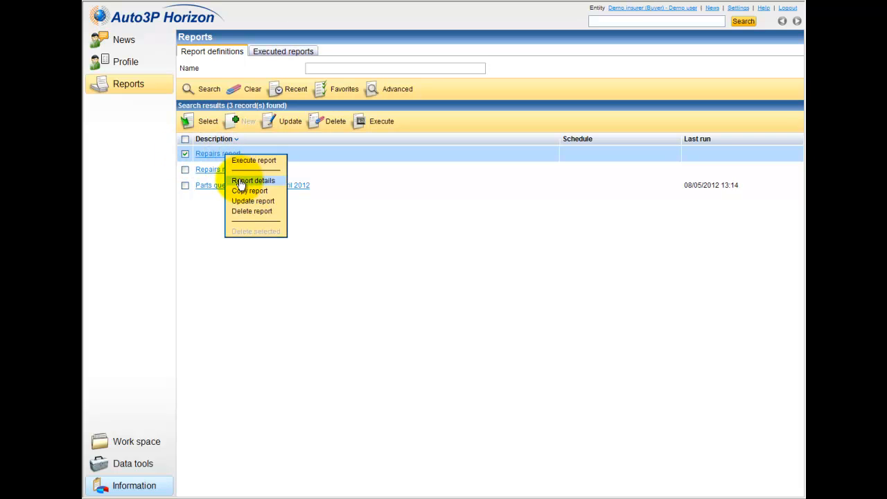
{"action": "left_click", "coordinate": [239, 182]}
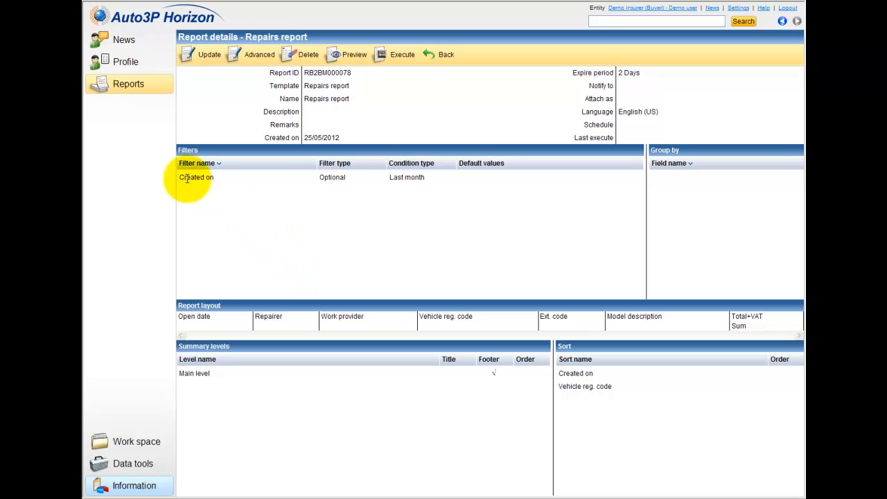
{"action": "left_click_drag", "start_coordinate": [180, 177], "coordinate": [419, 176]}
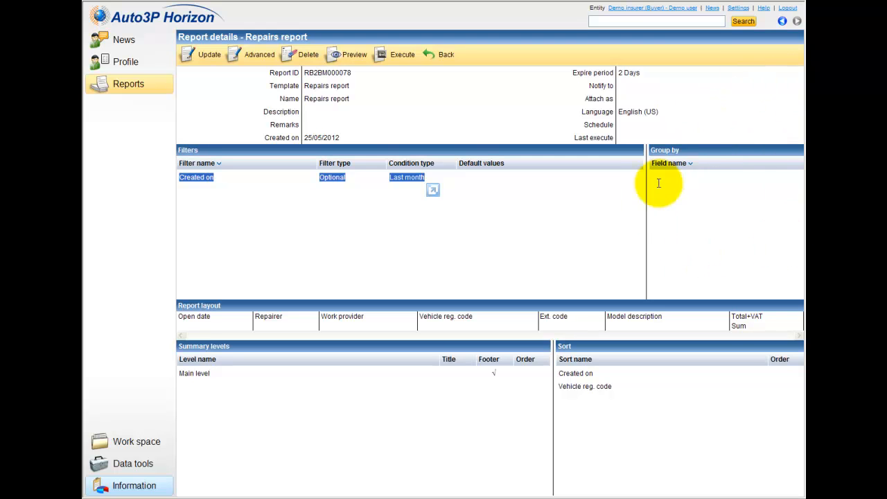
{"action": "left_click", "coordinate": [741, 156]}
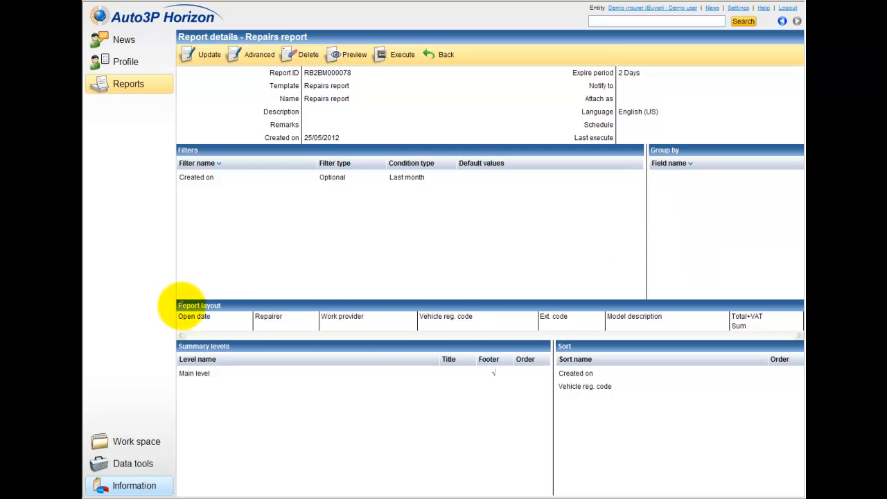
{"action": "left_click_drag", "start_coordinate": [183, 306], "coordinate": [305, 316]}
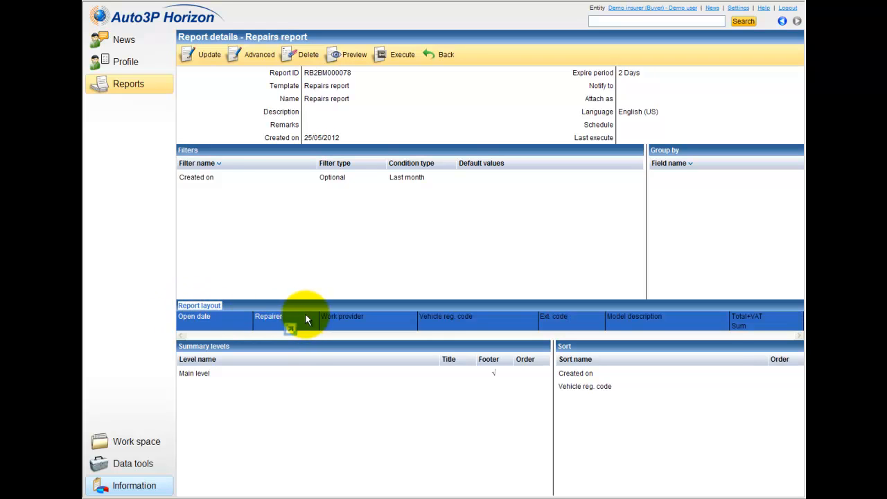
{"action": "left_click", "coordinate": [310, 317]}
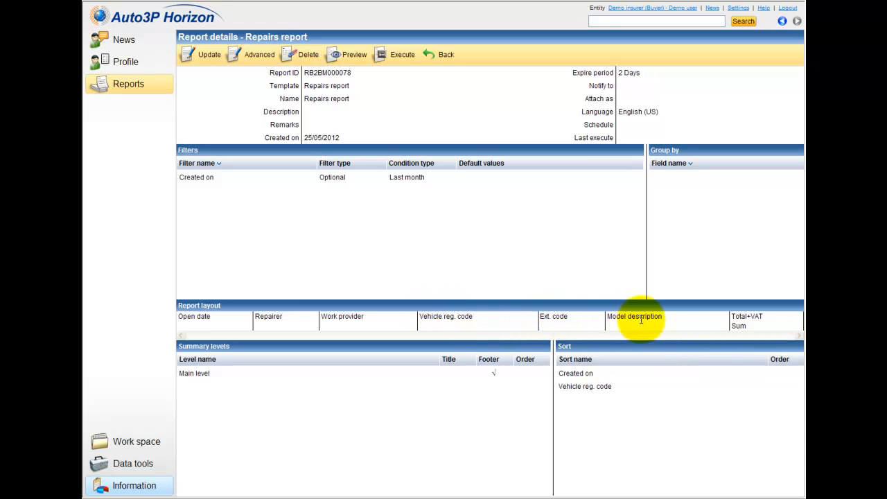
{"action": "double_click", "coordinate": [737, 325]}
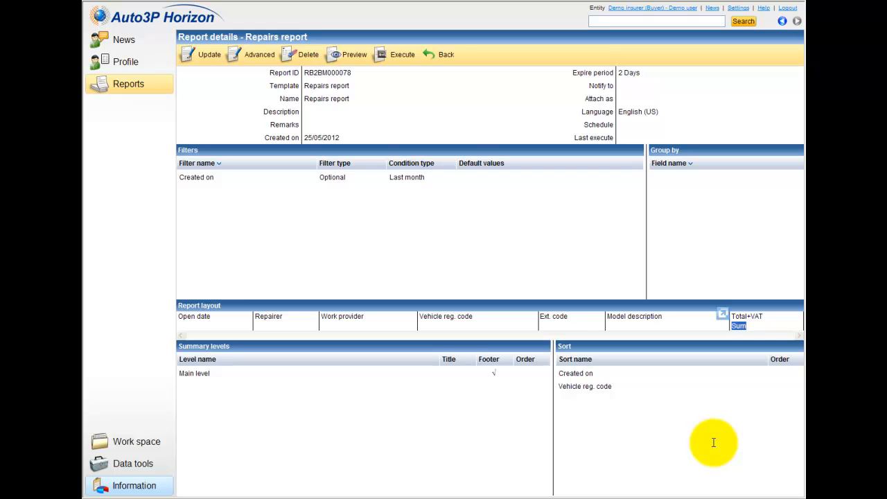
{"action": "left_click", "coordinate": [670, 326]}
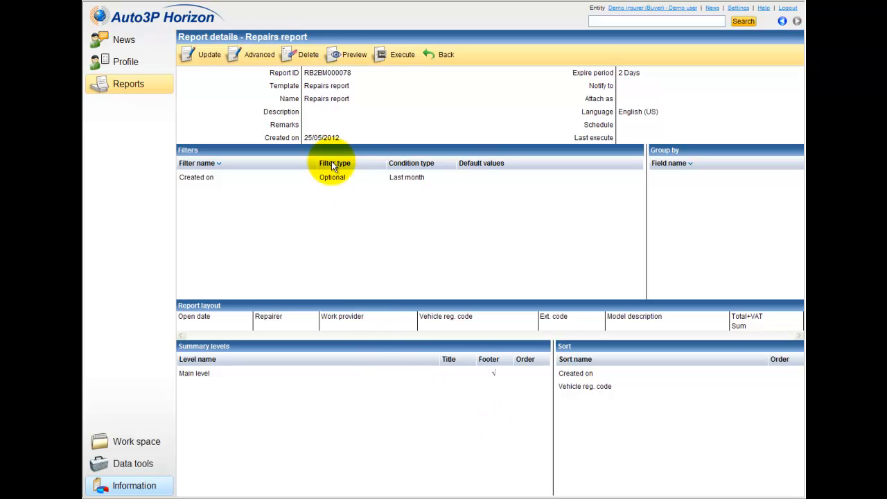
{"action": "left_click", "coordinate": [349, 61]}
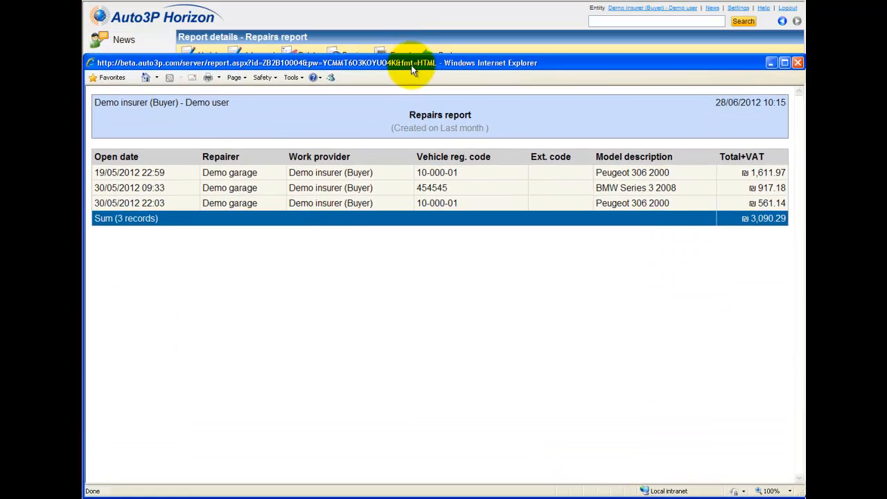
{"action": "mouse_move", "coordinate": [412, 66]}
{"action": "left_mouse_down"}
{"action": "mouse_move", "coordinate": [409, 91]}
{"action": "mouse_move", "coordinate": [409, 81]}
{"action": "left_mouse_up"}
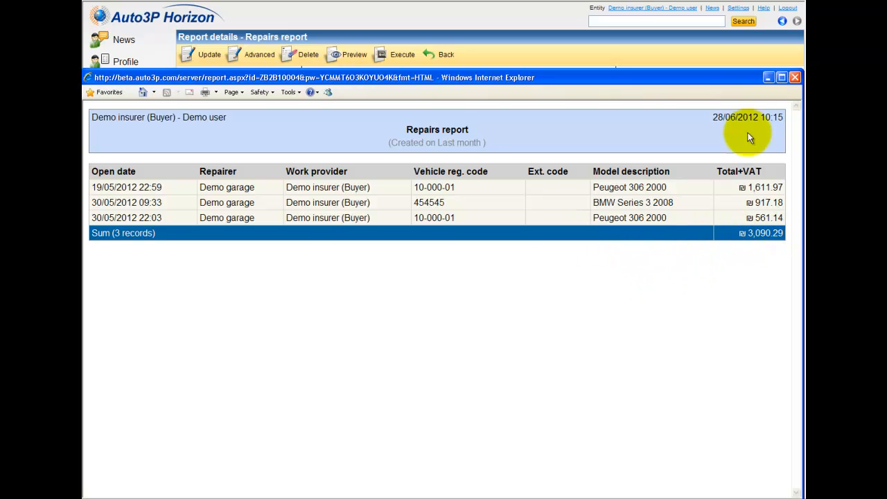
{"action": "left_click", "coordinate": [793, 78]}
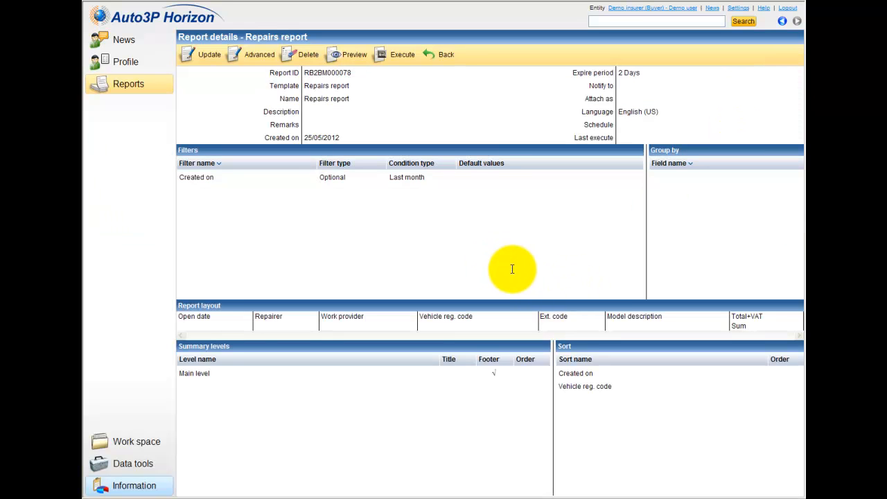
Start running the Repairs report with immediate execution and the default sort order.
{"action": "left_click", "coordinate": [402, 58]}
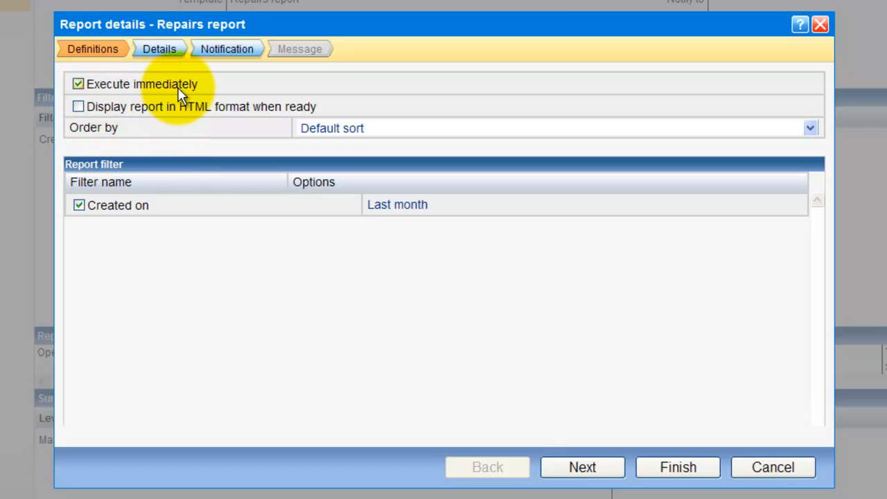
{"action": "left_click", "coordinate": [81, 83]}
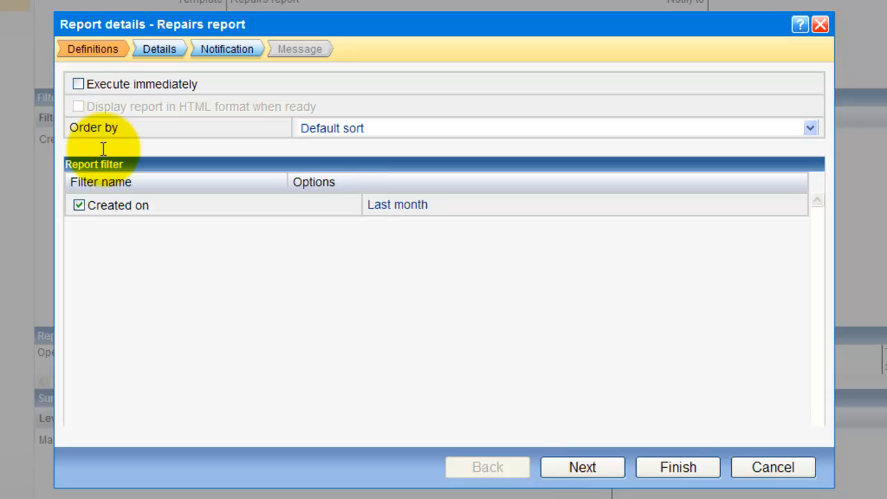
{"action": "left_click", "coordinate": [79, 85]}
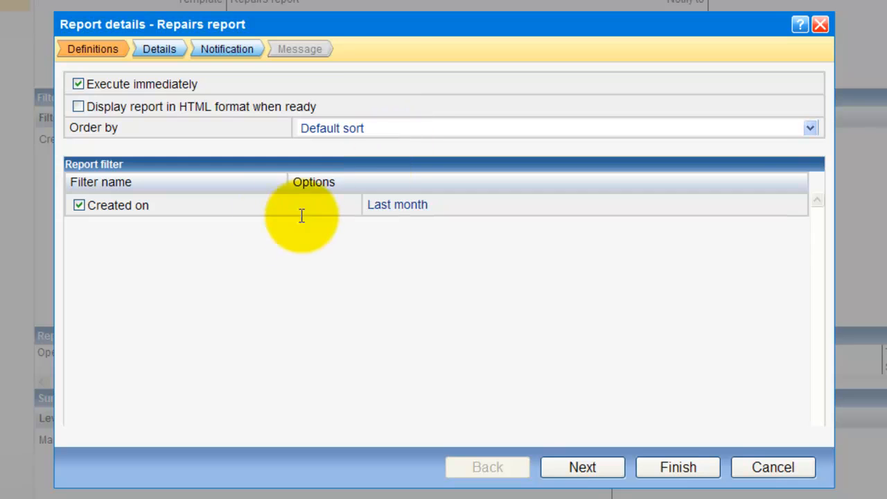
{"action": "left_click", "coordinate": [405, 133]}
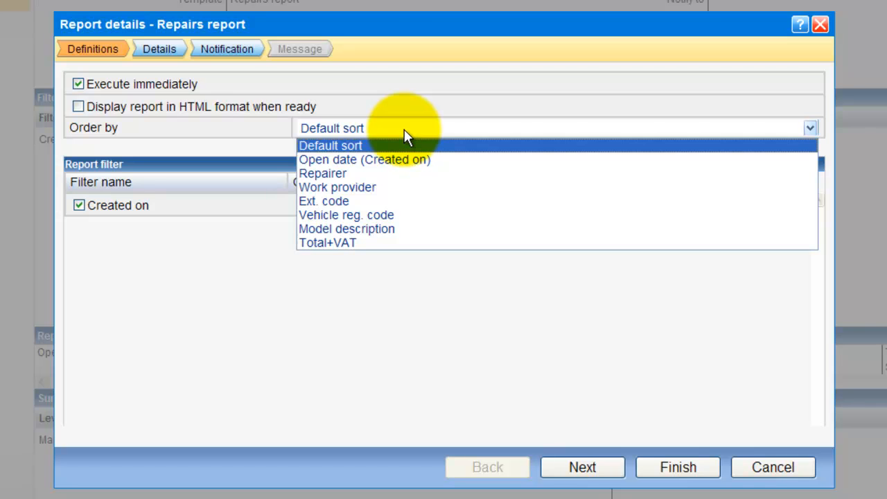
{"action": "left_click", "coordinate": [405, 131]}
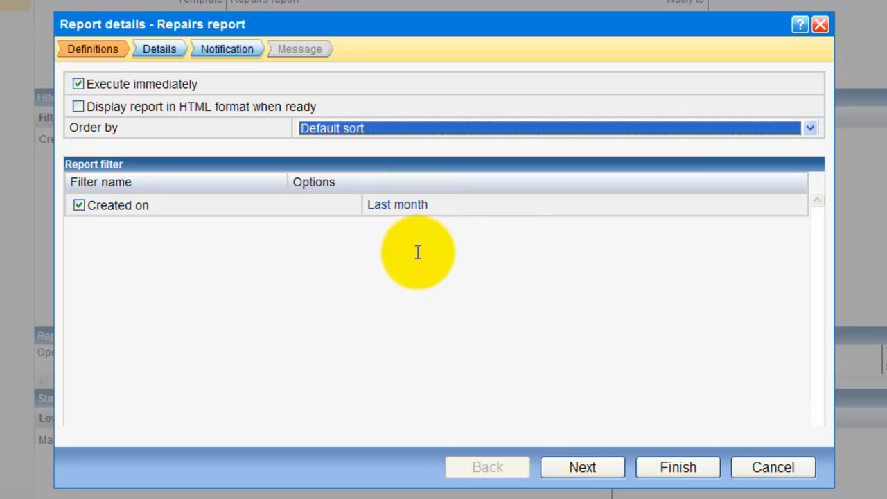
{"action": "left_click", "coordinate": [607, 471]}
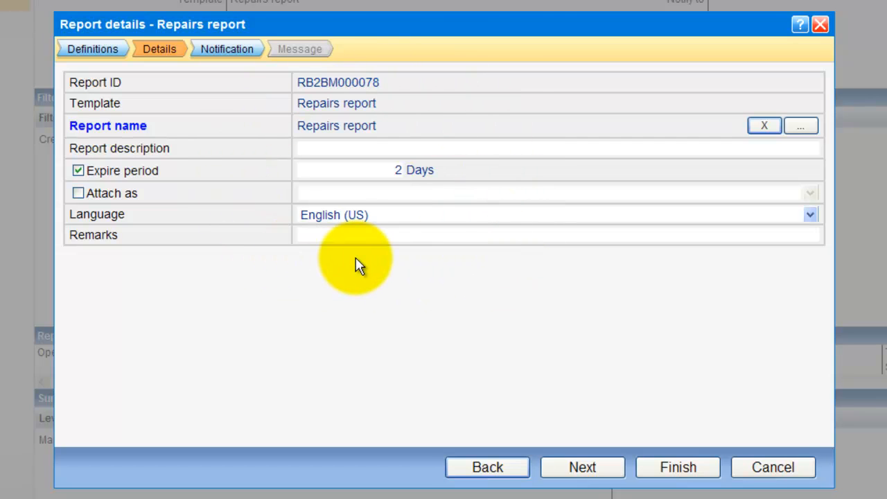
Enter 'last month' as the Repairs report description.
{"action": "left_click", "coordinate": [305, 148]}
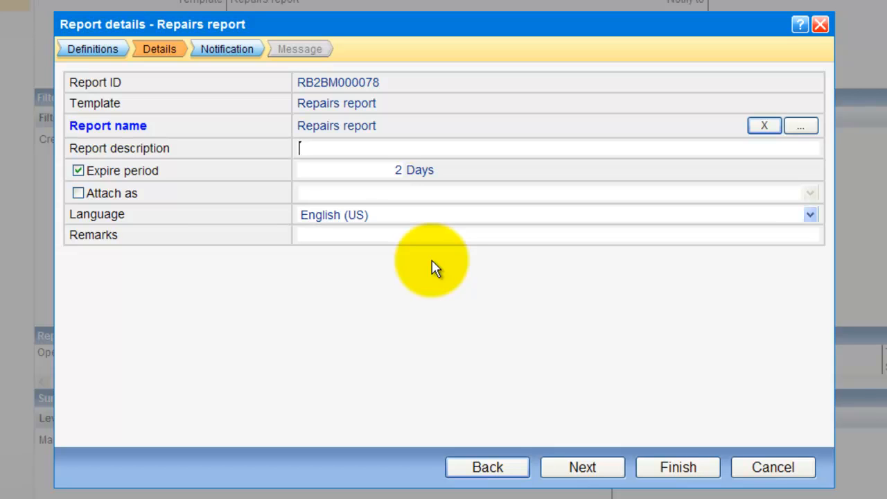
{"action": "type", "text": "last month"}
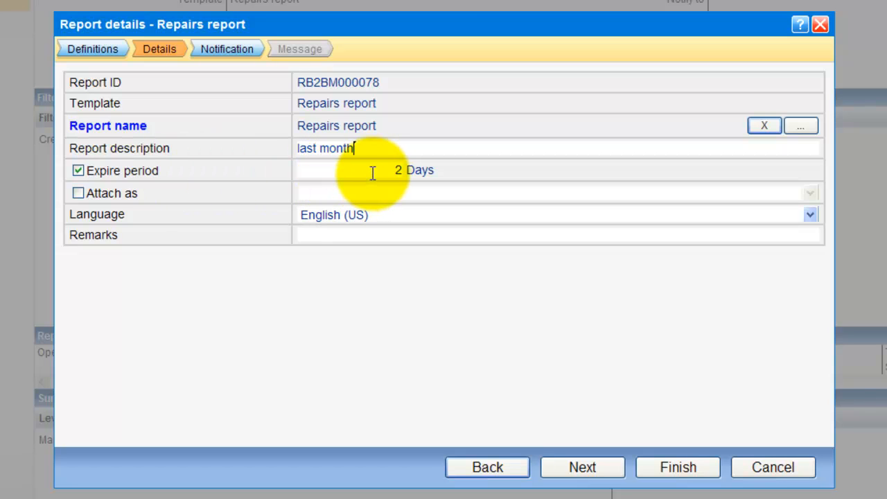
{"action": "key", "text": "Tab"}
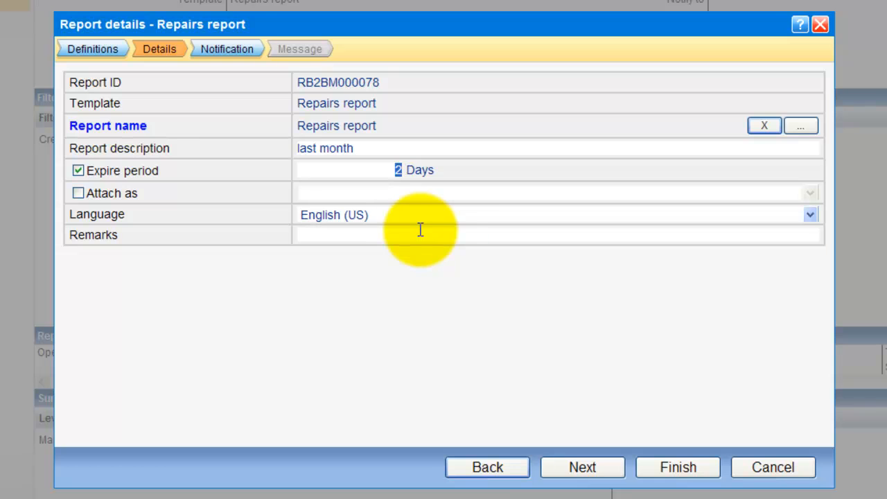
Attach the report as a PDF in English (US) and continue to the Notification step.
{"action": "left_click", "coordinate": [79, 194]}
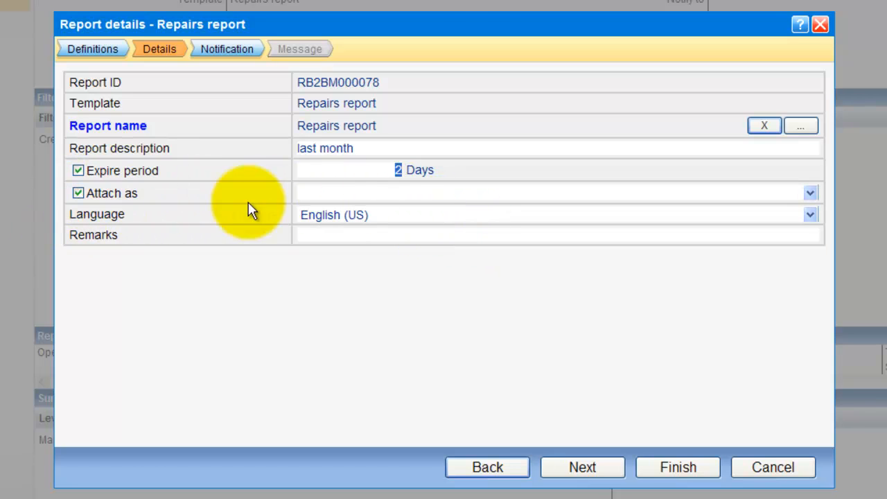
{"action": "left_click", "coordinate": [396, 196]}
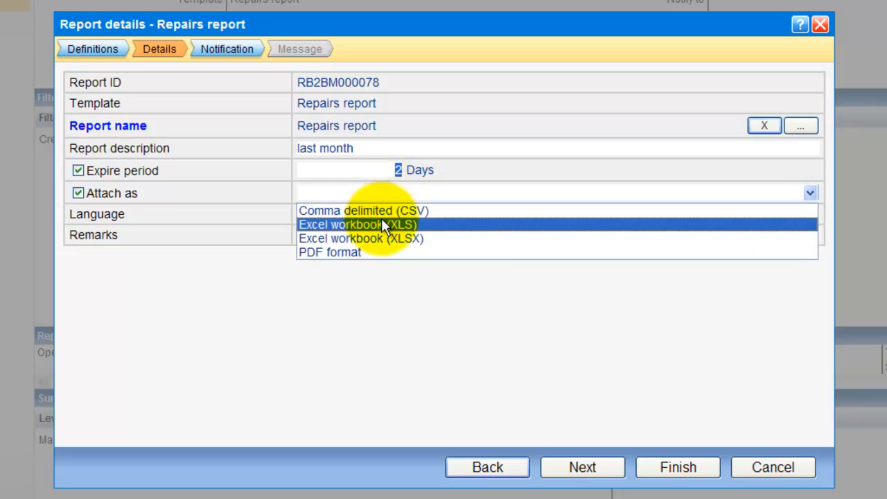
{"action": "left_click", "coordinate": [359, 249]}
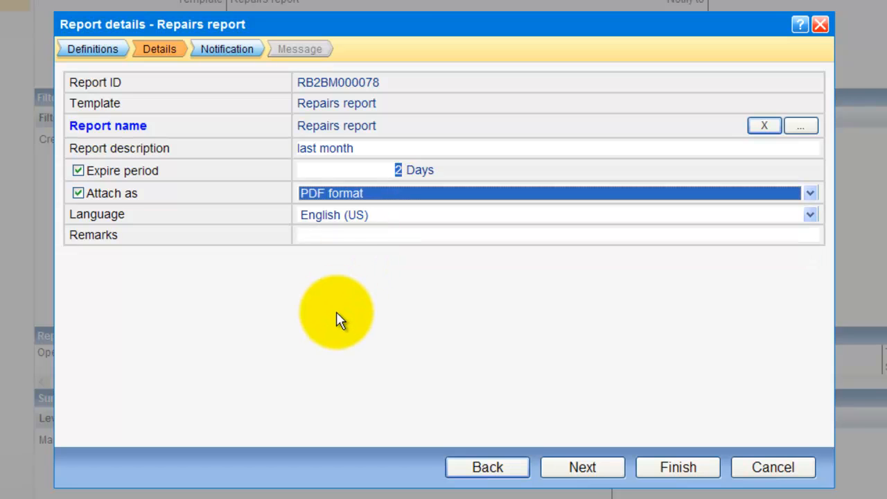
{"action": "left_click", "coordinate": [342, 219]}
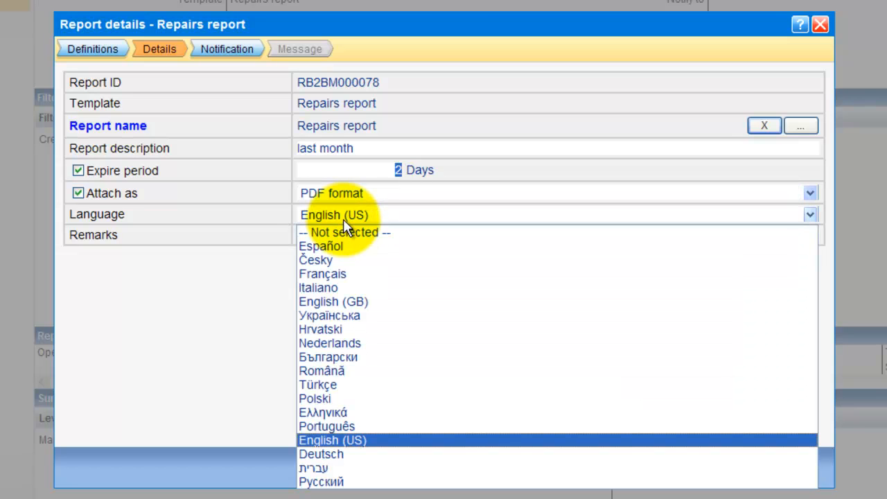
{"action": "left_click", "coordinate": [343, 219]}
{"action": "left_click", "coordinate": [332, 235]}
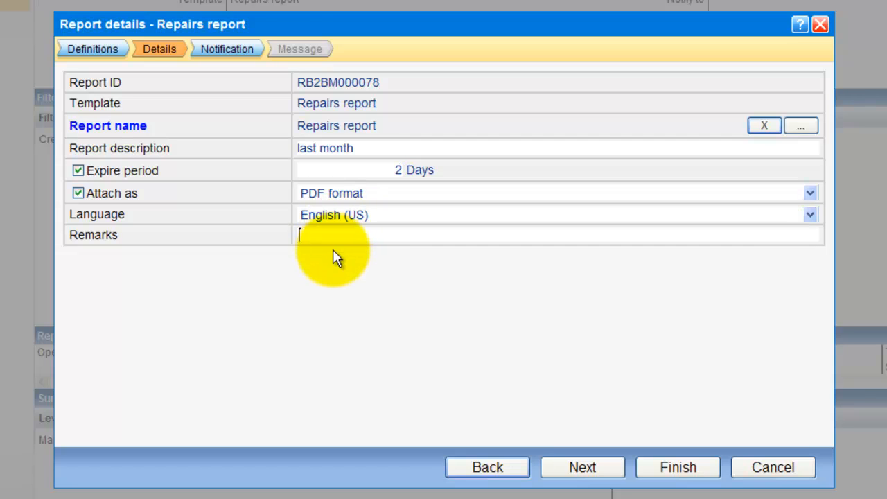
{"action": "left_click", "coordinate": [588, 465]}
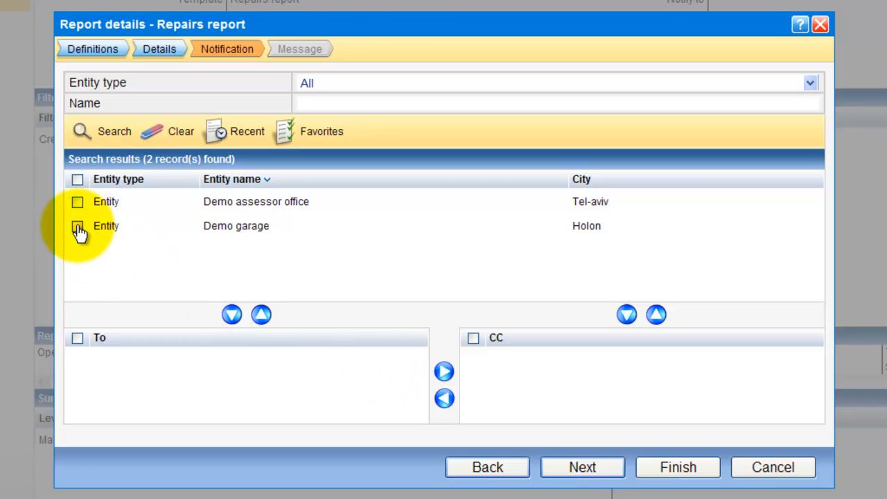
Add Demo assessor office to the To recipients and continue to the Message step.
{"action": "left_click", "coordinate": [76, 202]}
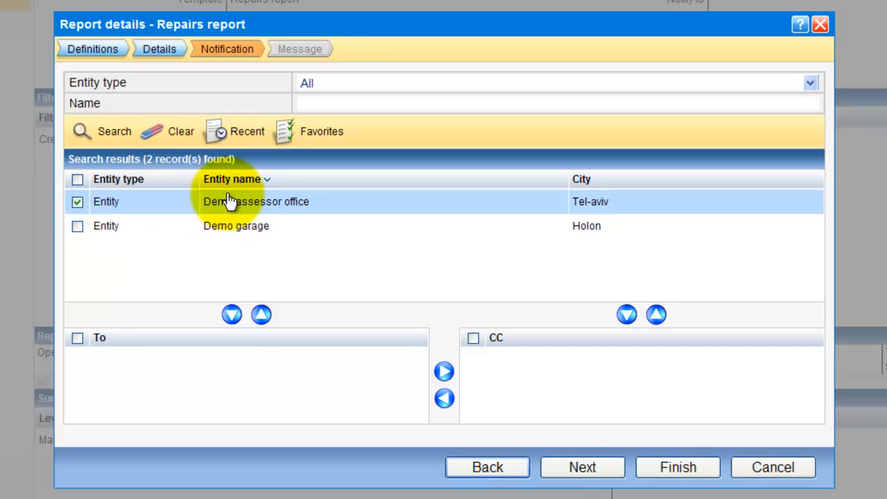
{"action": "left_click", "coordinate": [232, 314]}
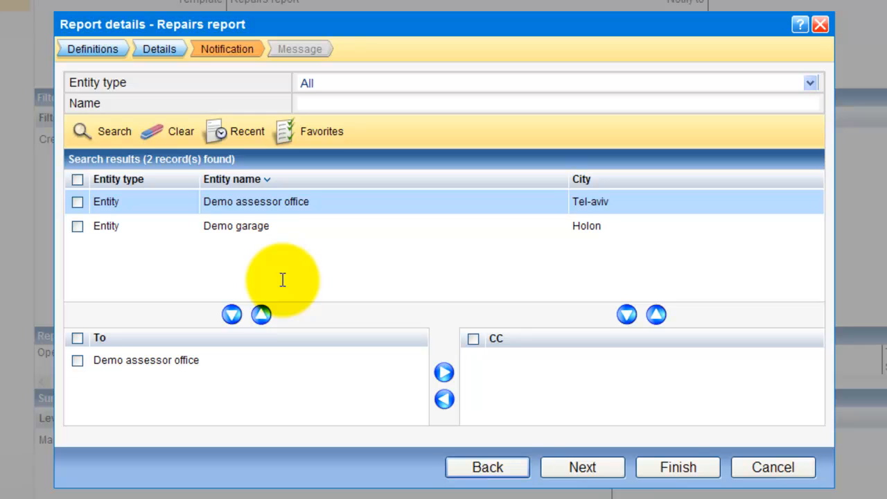
{"action": "left_click", "coordinate": [579, 471]}
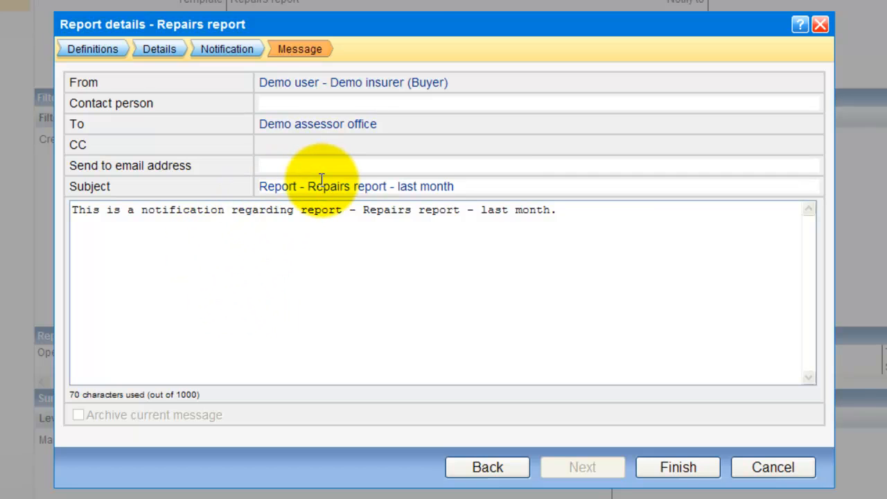
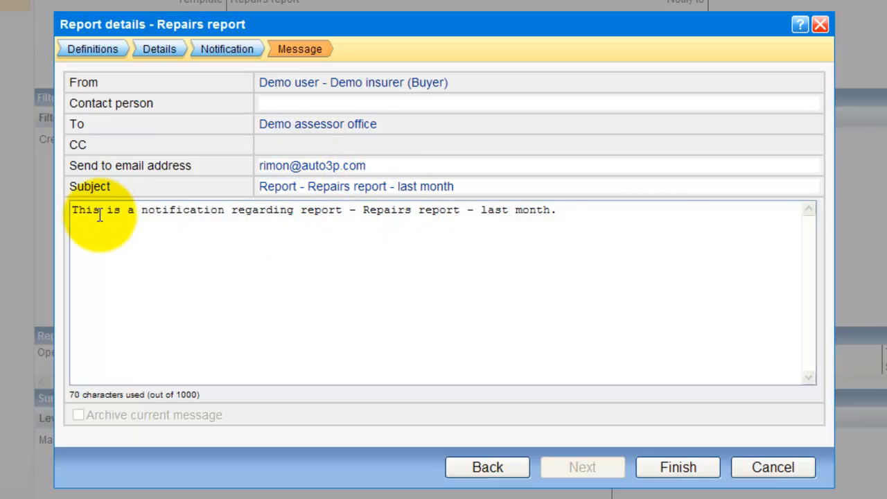
Add the recipient's e-mail address, end the message with '- MAY', and execute the report.
{"action": "left_click_drag", "start_coordinate": [103, 211], "coordinate": [557, 240]}
{"action": "left_click", "coordinate": [544, 232]}
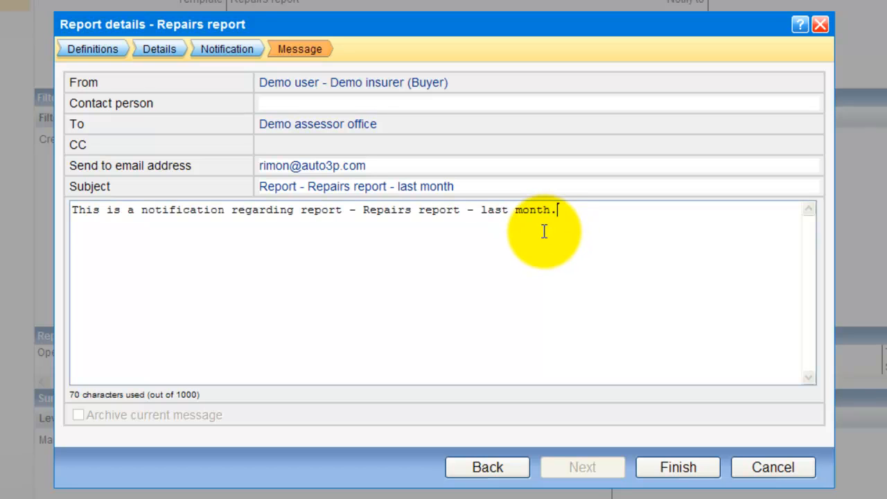
{"action": "key", "text": "BackSpace"}
{"action": "type", "text": "- M"}
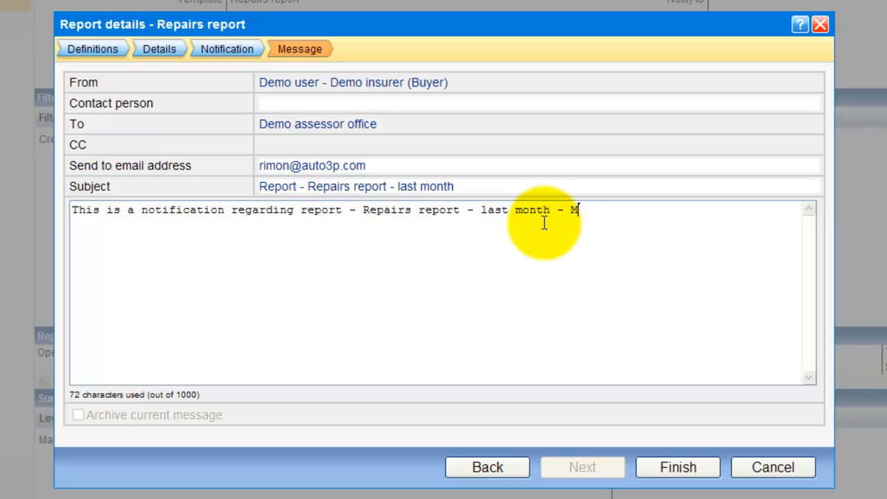
{"action": "type", "text": "AY"}
{"action": "left_click", "coordinate": [672, 469]}
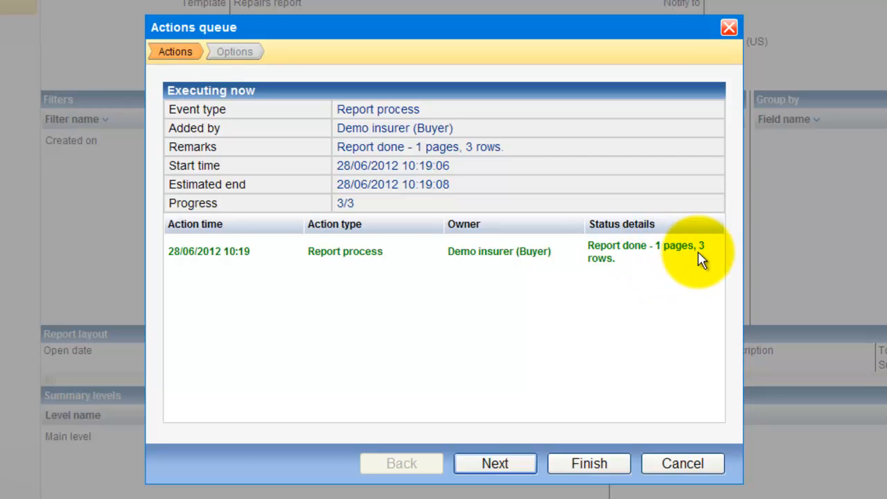
Display the finished Repairs report as a Web page (HTML), then close the viewer window.
{"action": "left_click", "coordinate": [486, 468]}
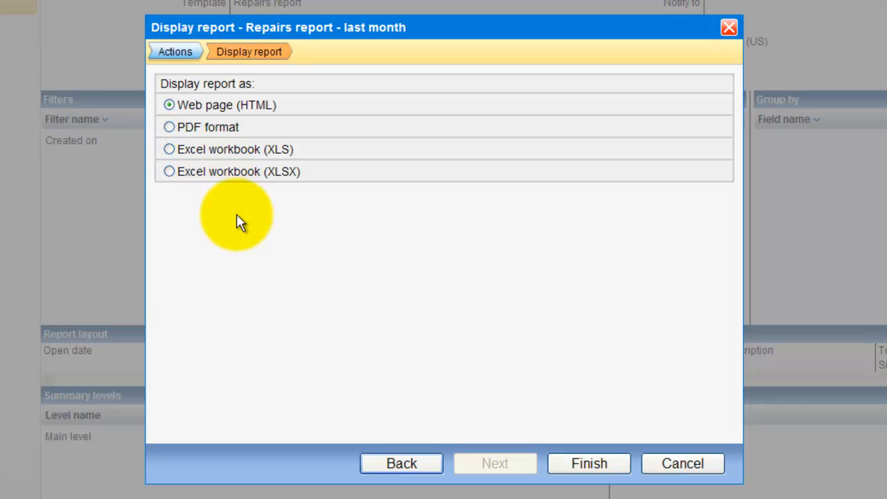
{"action": "left_click", "coordinate": [586, 465]}
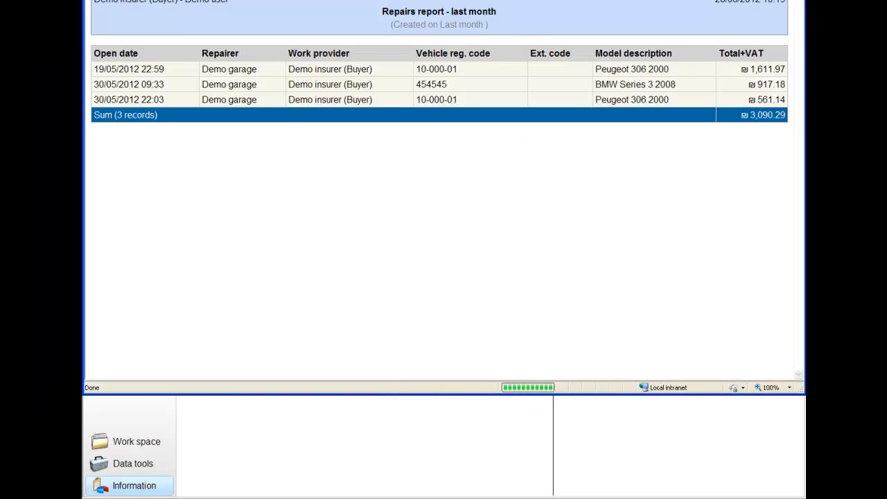
{"action": "left_click_drag", "start_coordinate": [513, 0], "coordinate": [511, 61]}
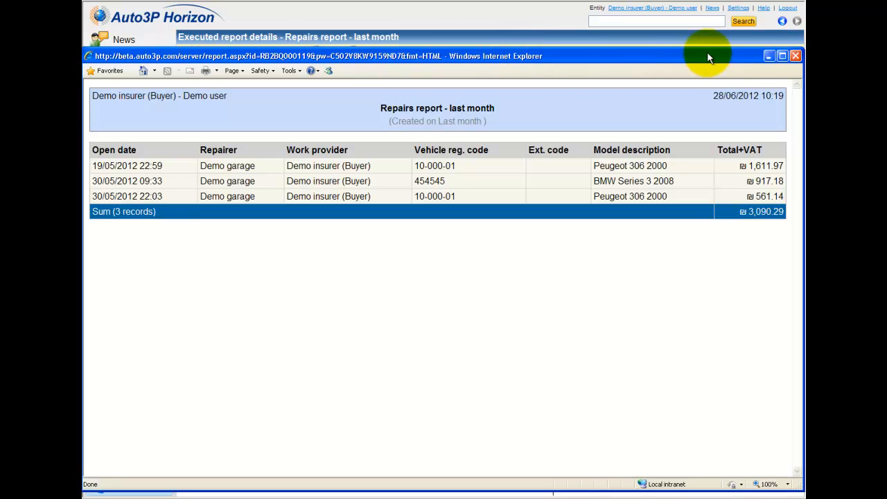
{"action": "left_click", "coordinate": [797, 56]}
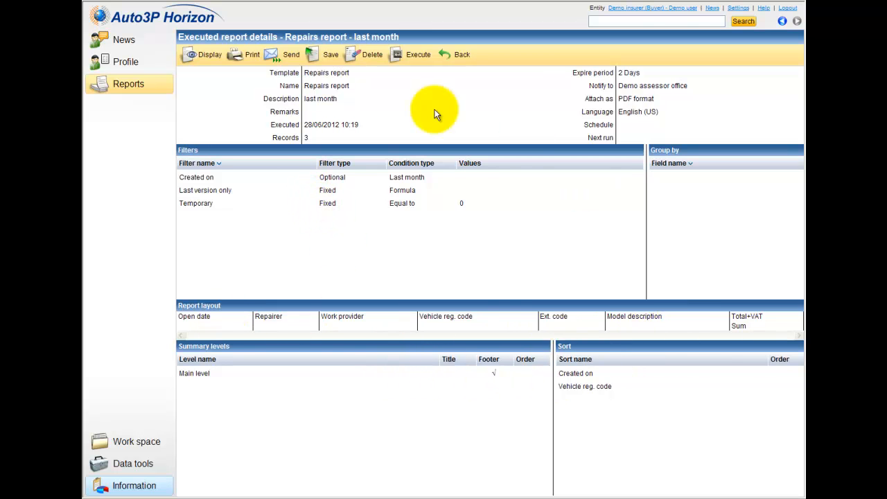
Find Repairs report - last month among executed reports from the last 24 hours, then return to definitions.
{"action": "left_click_drag", "start_coordinate": [304, 124], "coordinate": [359, 125]}
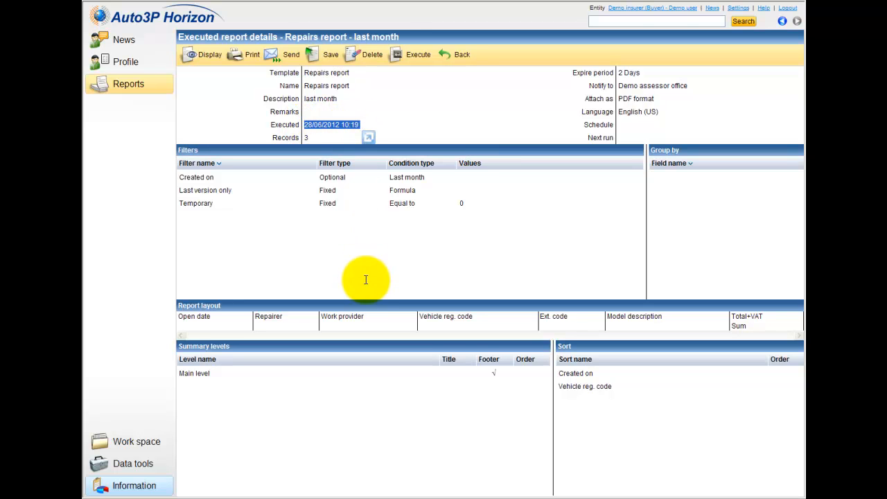
{"action": "left_click", "coordinate": [457, 56]}
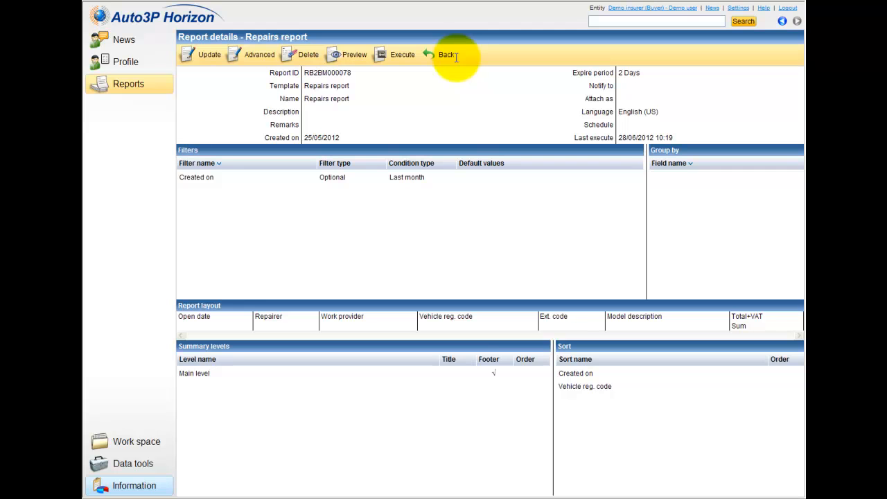
{"action": "left_click", "coordinate": [447, 61]}
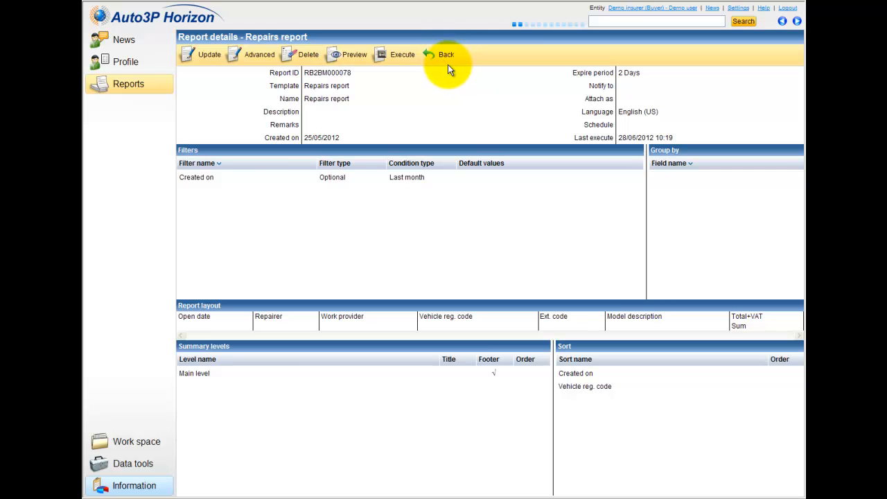
{"action": "left_click", "coordinate": [299, 53]}
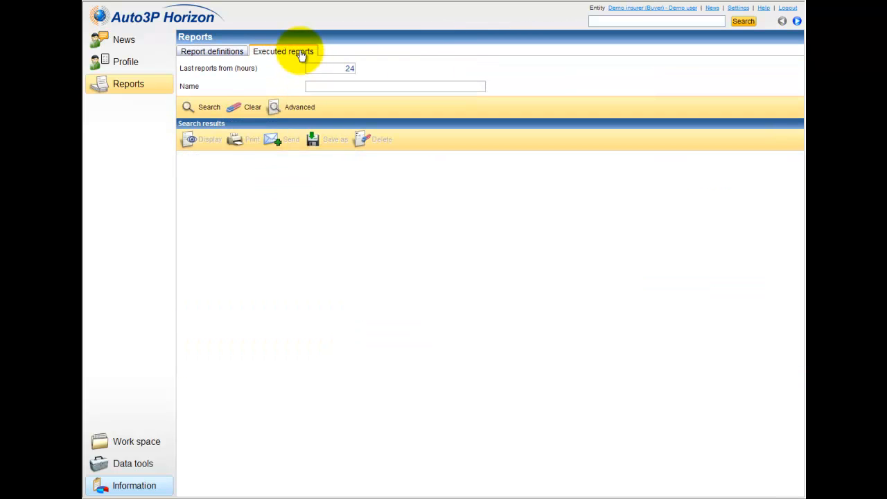
{"action": "left_click", "coordinate": [196, 107]}
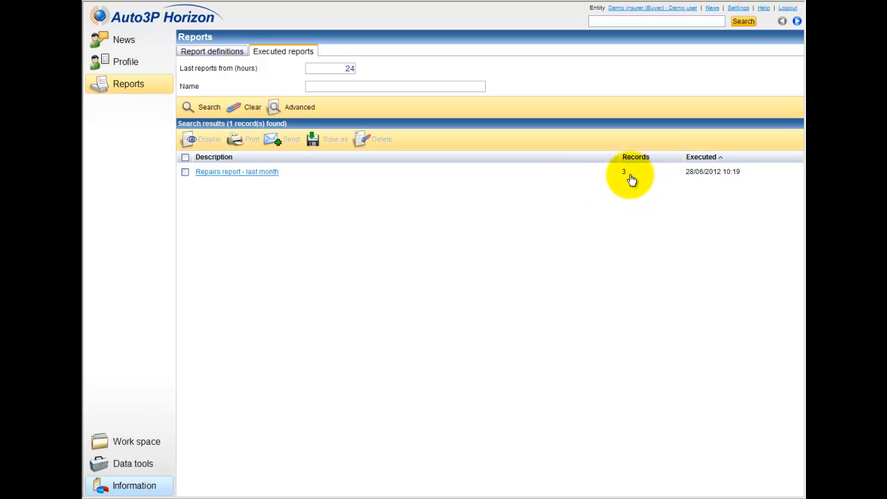
{"action": "left_click", "coordinate": [244, 54]}
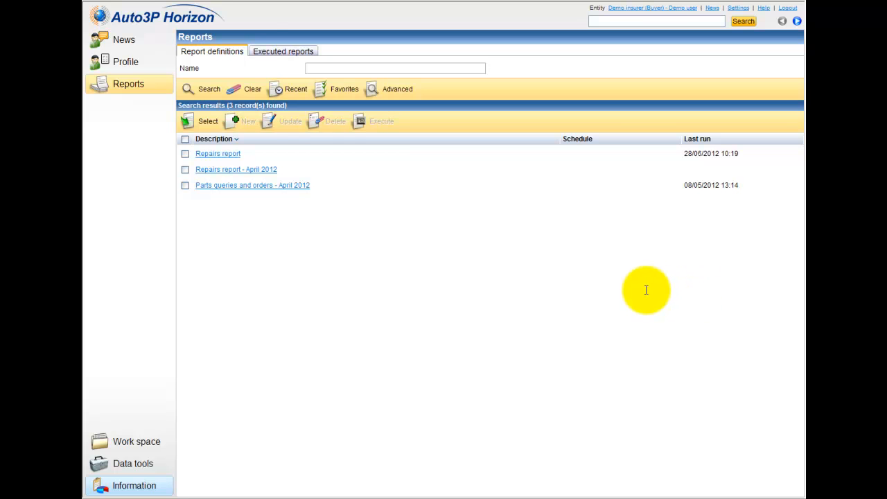
Open the Repairs report definition's details and its Advanced settings wizard.
{"action": "right_click", "coordinate": [204, 160]}
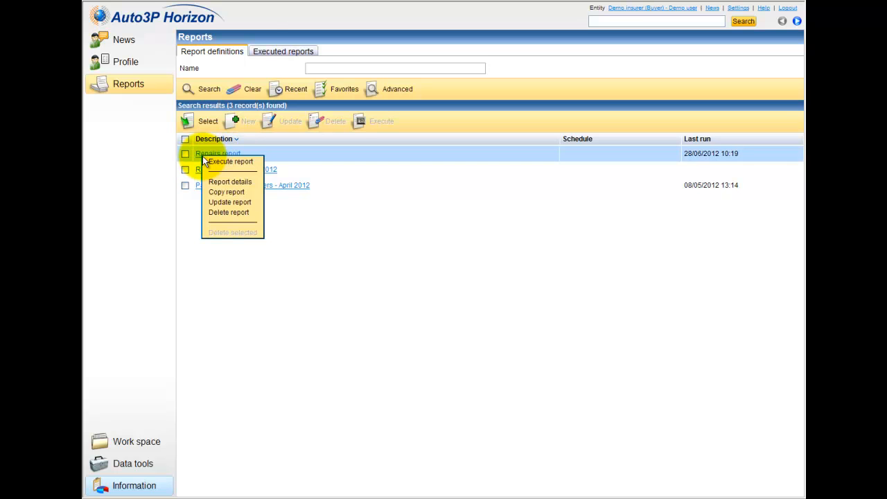
{"action": "left_click", "coordinate": [214, 181]}
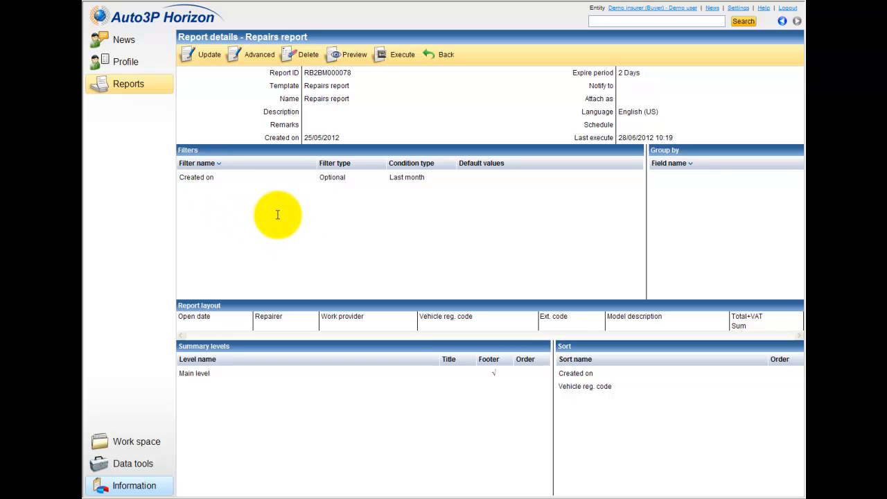
{"action": "left_click", "coordinate": [260, 60]}
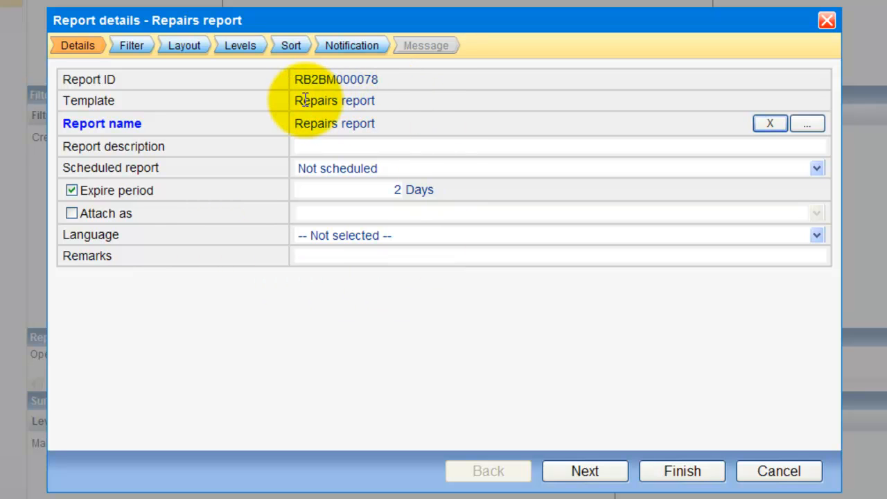
Browse the saved report names list, then cancel it, keeping the name 'Repairs report'.
{"action": "left_click_drag", "start_coordinate": [294, 102], "coordinate": [374, 103]}
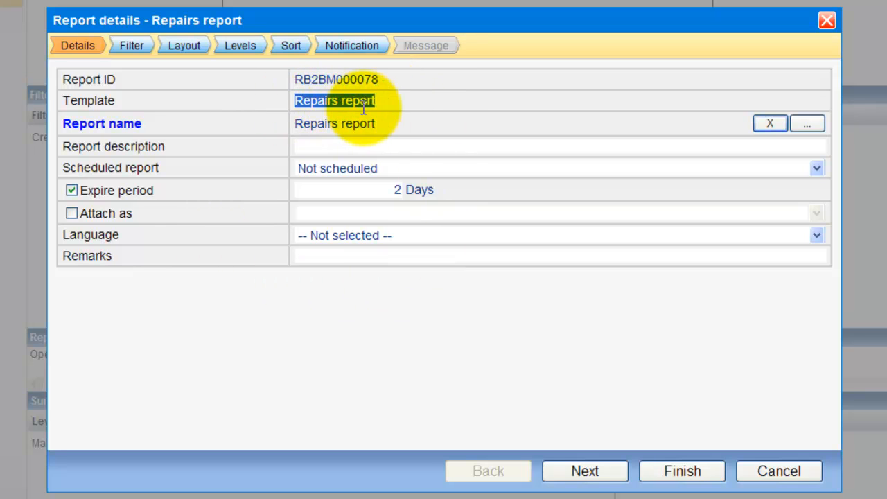
{"action": "left_click_drag", "start_coordinate": [296, 123], "coordinate": [371, 125]}
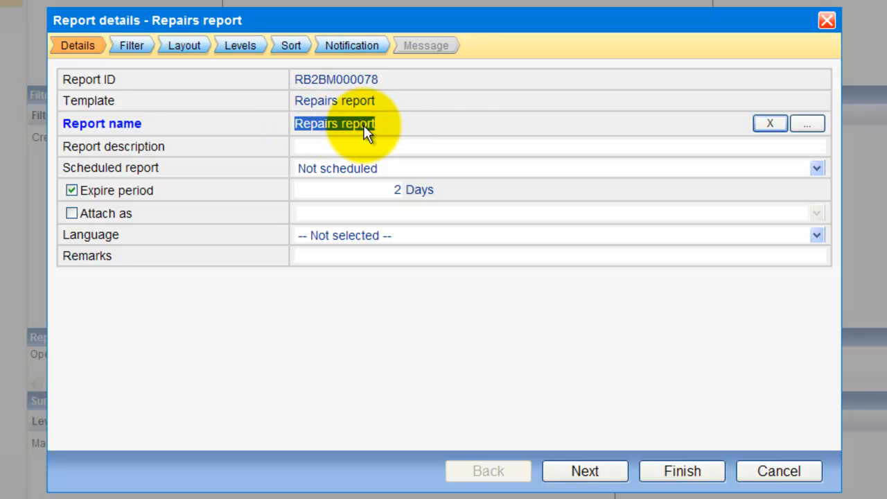
{"action": "left_click", "coordinate": [805, 129]}
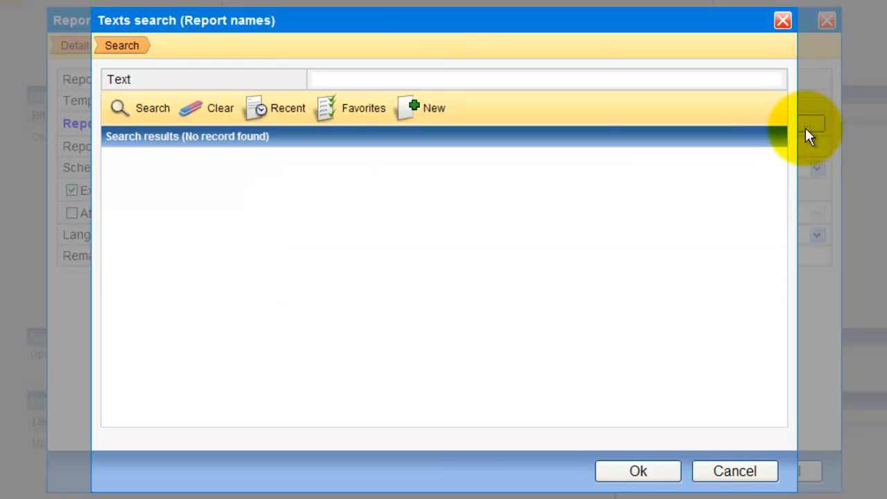
{"action": "left_click", "coordinate": [140, 109]}
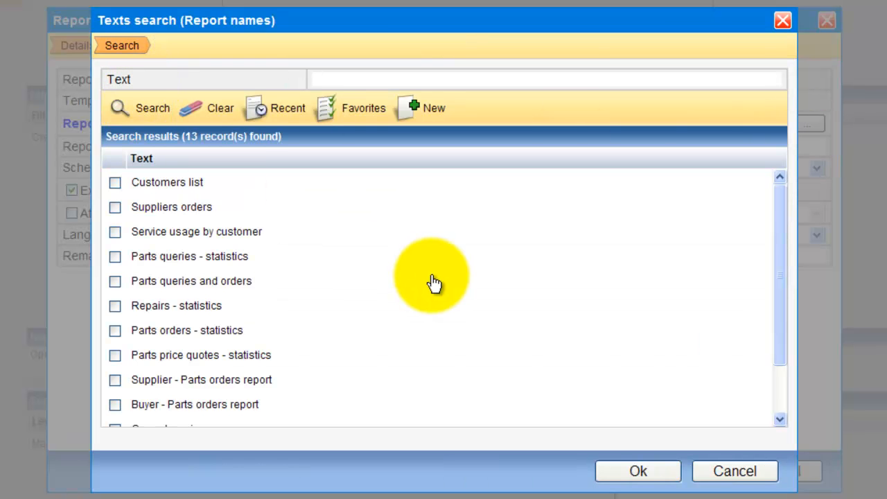
{"action": "scroll", "coordinate": [431, 281], "scroll_direction": "down", "scroll_amount": 3}
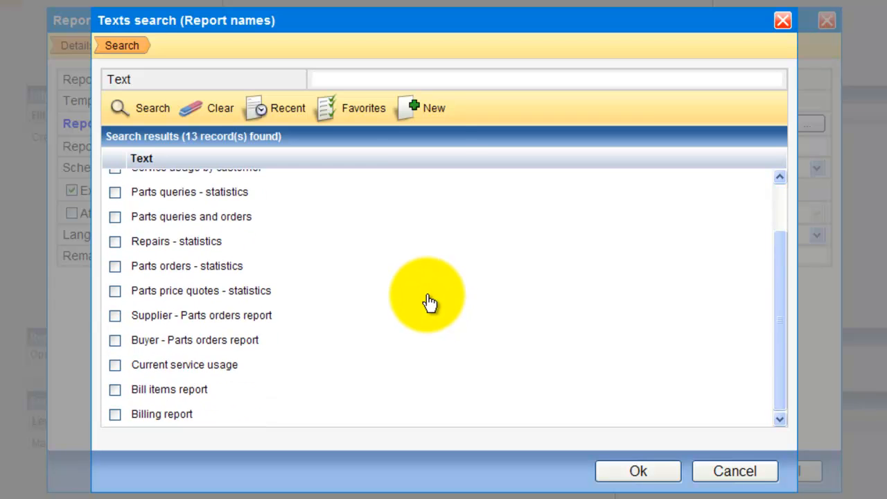
{"action": "scroll", "coordinate": [428, 301], "scroll_direction": "up", "scroll_amount": 3}
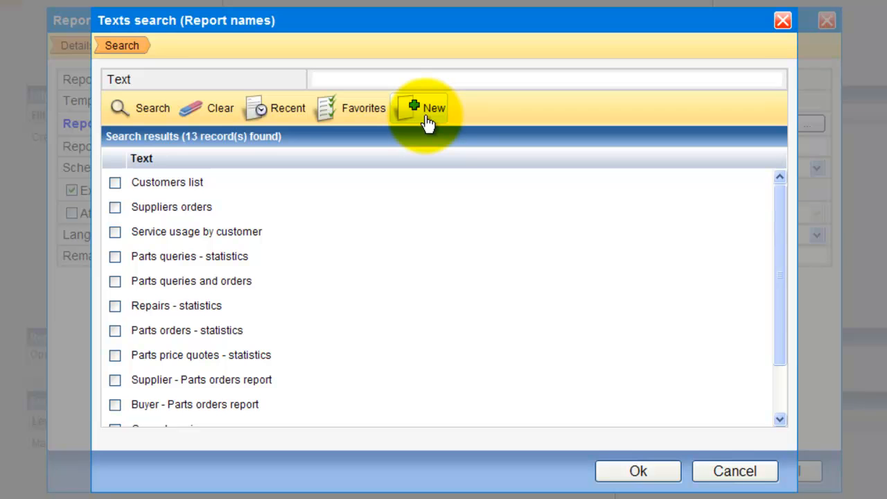
{"action": "left_click", "coordinate": [727, 471]}
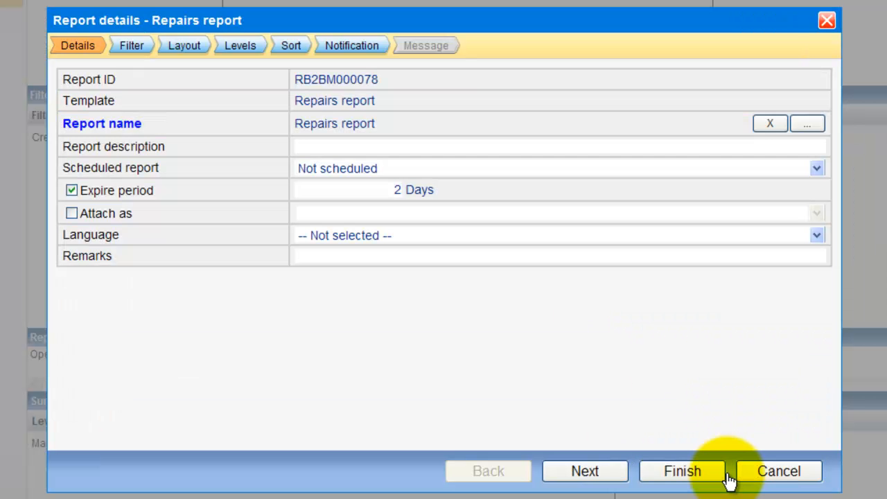
{"action": "left_click", "coordinate": [309, 145]}
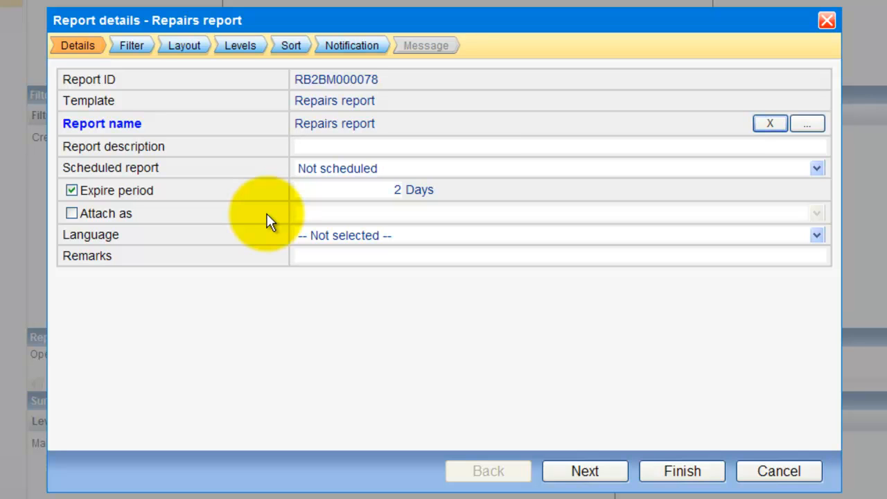
Enter description 'last year', schedule with the Daily reports process, and set expire to 3 days.
{"action": "type", "text": "last year"}
{"action": "left_click", "coordinate": [338, 168]}
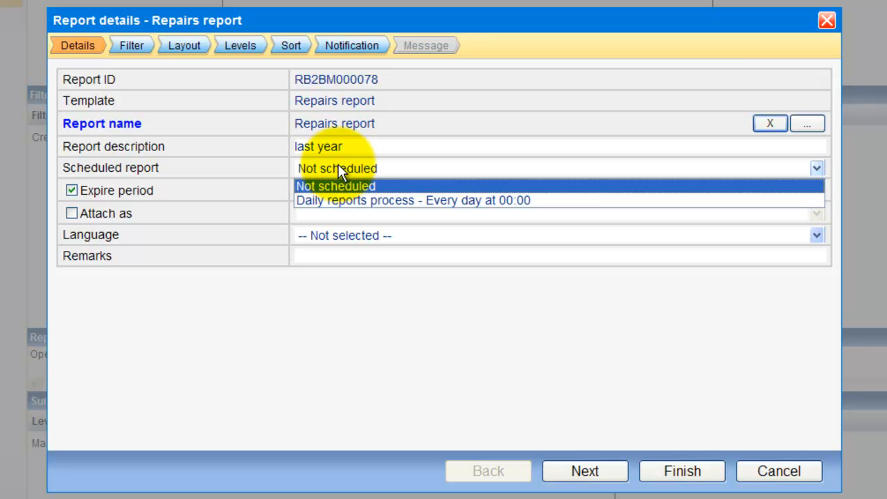
{"action": "left_click", "coordinate": [326, 199]}
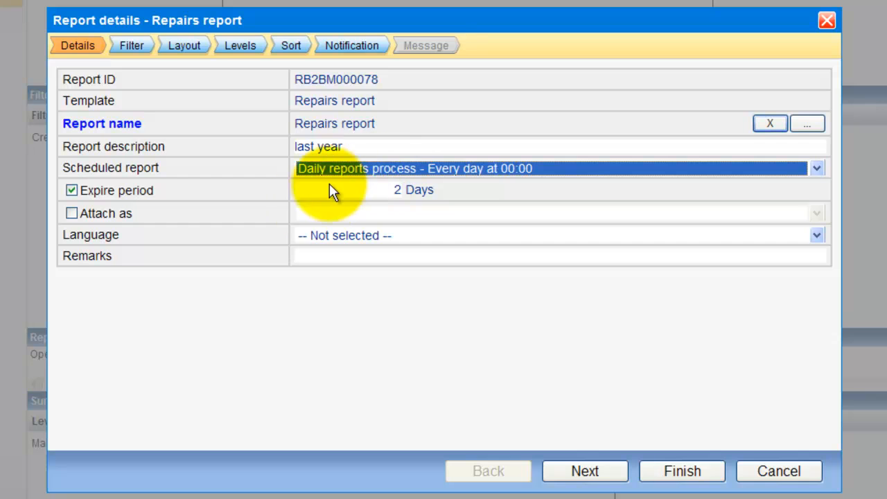
{"action": "left_click", "coordinate": [405, 17]}
{"action": "double_click", "coordinate": [397, 190]}
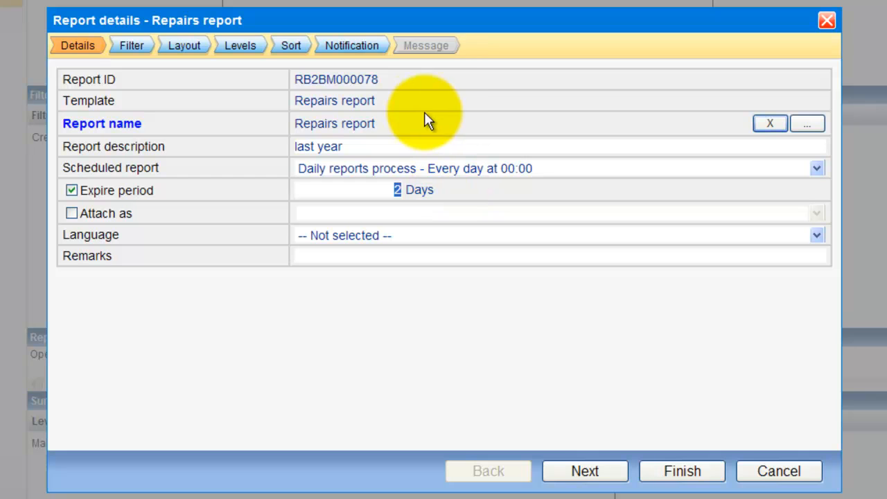
{"action": "type", "text": "3"}
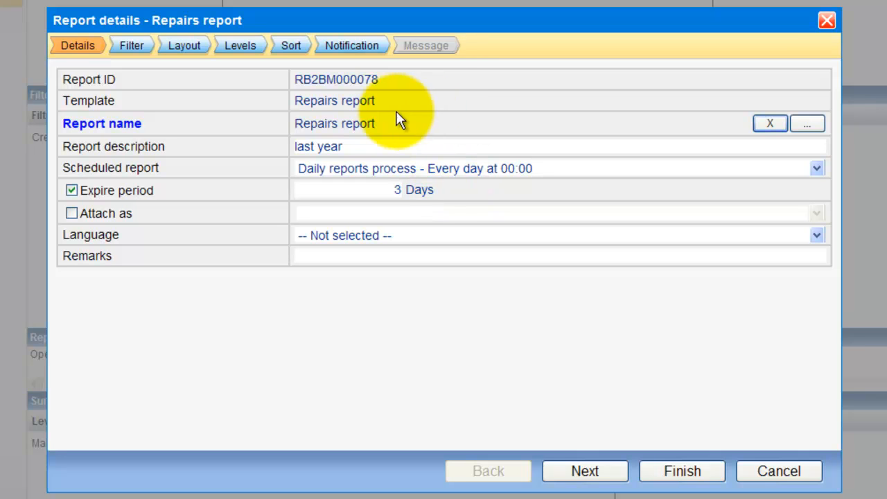
Attach the report as PDF, set language English (US), add remarks 'my reports', and continue to Filter.
{"action": "left_click", "coordinate": [73, 214]}
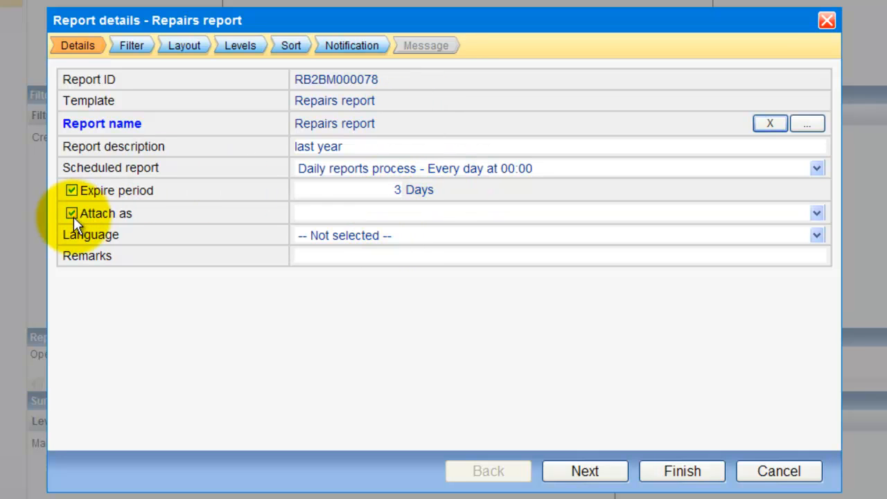
{"action": "left_click", "coordinate": [449, 215]}
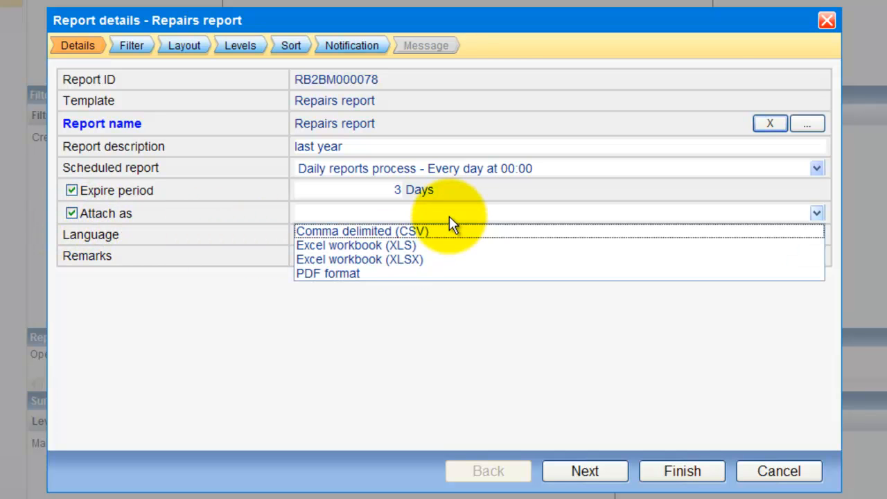
{"action": "left_click", "coordinate": [386, 273]}
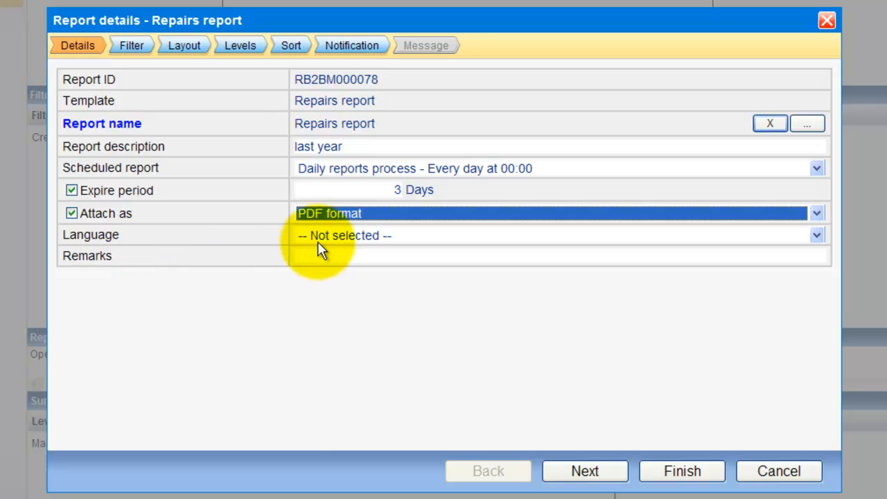
{"action": "left_click", "coordinate": [329, 236]}
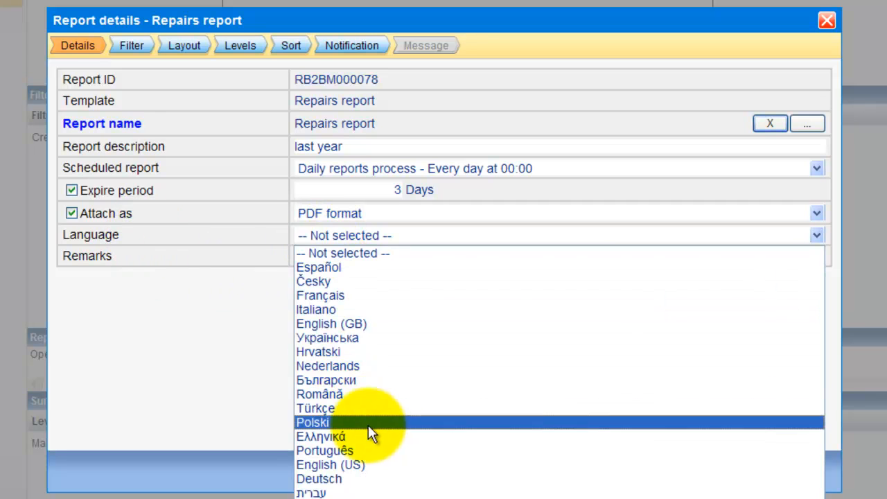
{"action": "left_click", "coordinate": [374, 464]}
{"action": "left_click", "coordinate": [361, 256]}
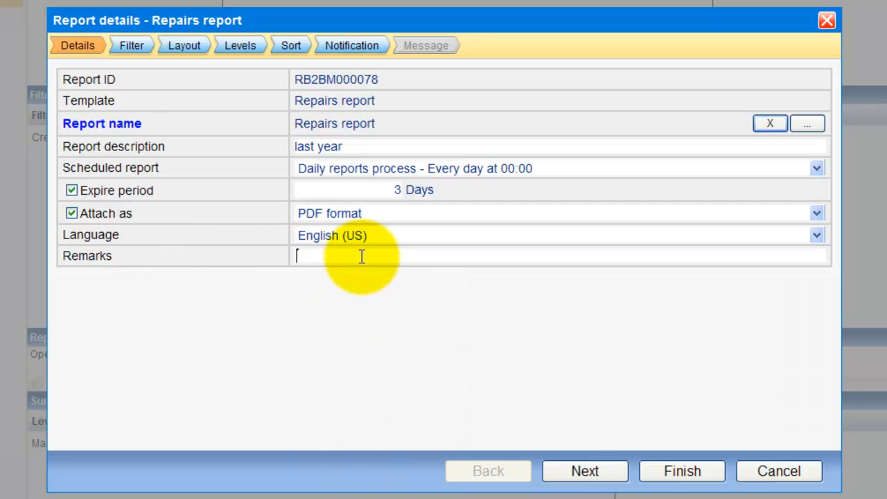
{"action": "type", "text": "my reports"}
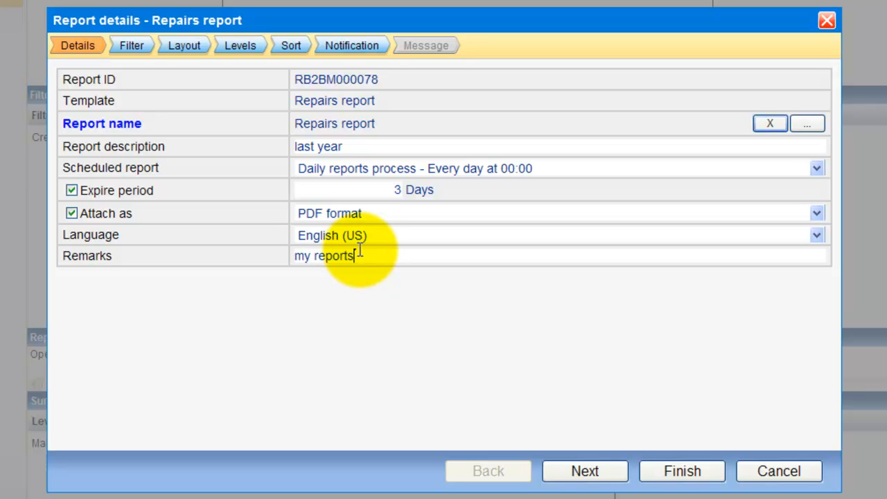
{"action": "left_click", "coordinate": [580, 472]}
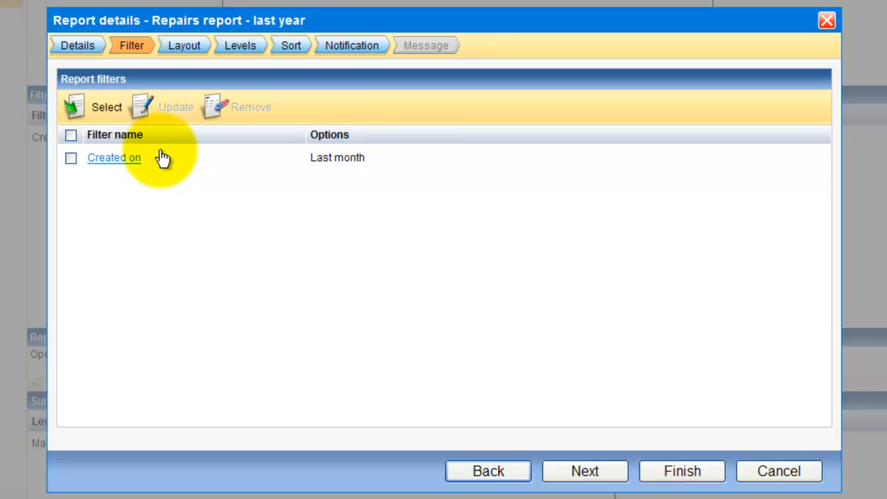
Give the Created on filter the overwrite name 'Open date' from the description texts lookup.
{"action": "right_click", "coordinate": [136, 160]}
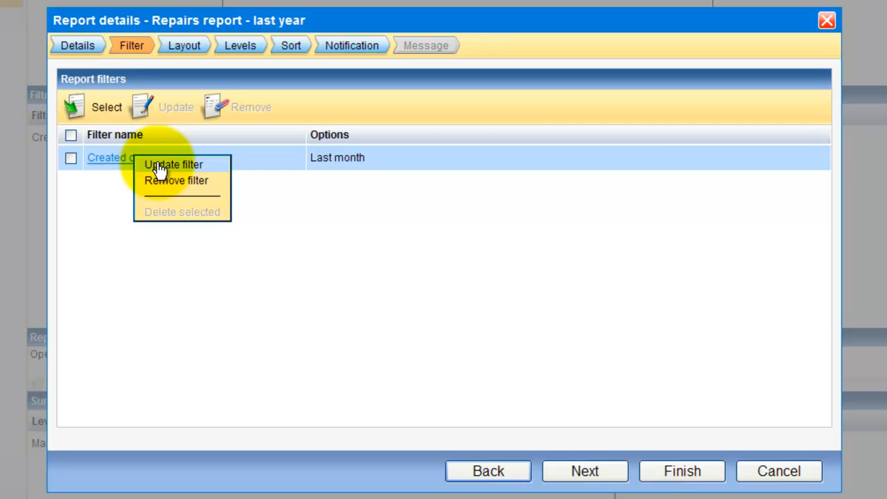
{"action": "left_click", "coordinate": [159, 166]}
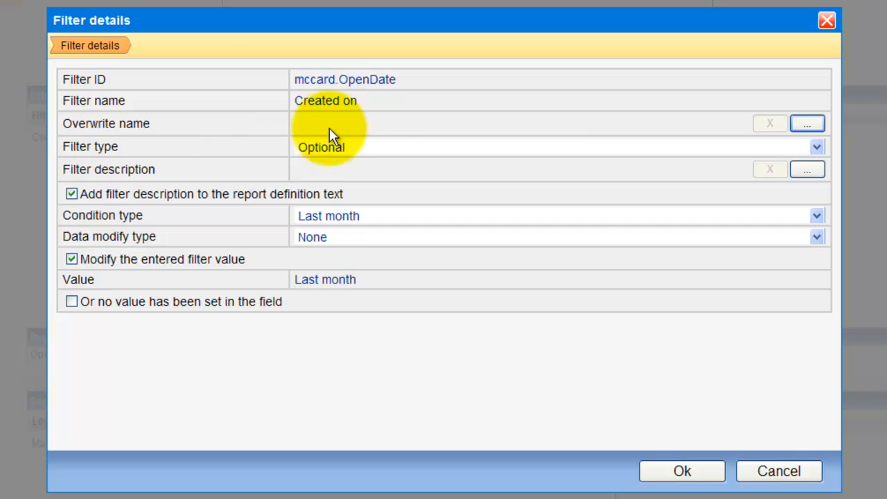
{"action": "left_click_drag", "start_coordinate": [380, 106], "coordinate": [316, 105]}
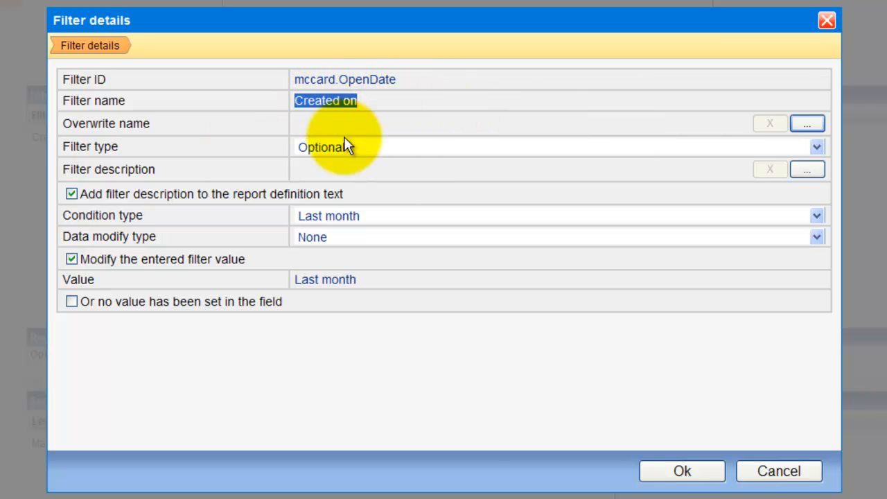
{"action": "left_click", "coordinate": [796, 125]}
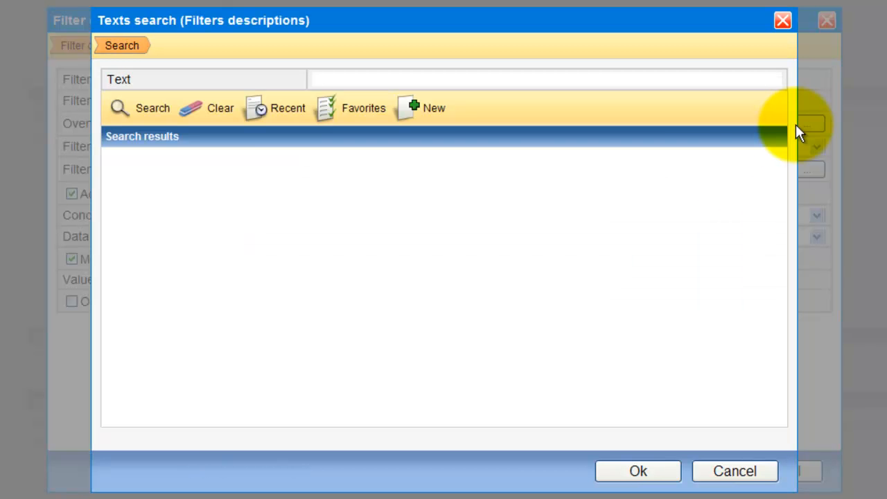
{"action": "left_click", "coordinate": [152, 111]}
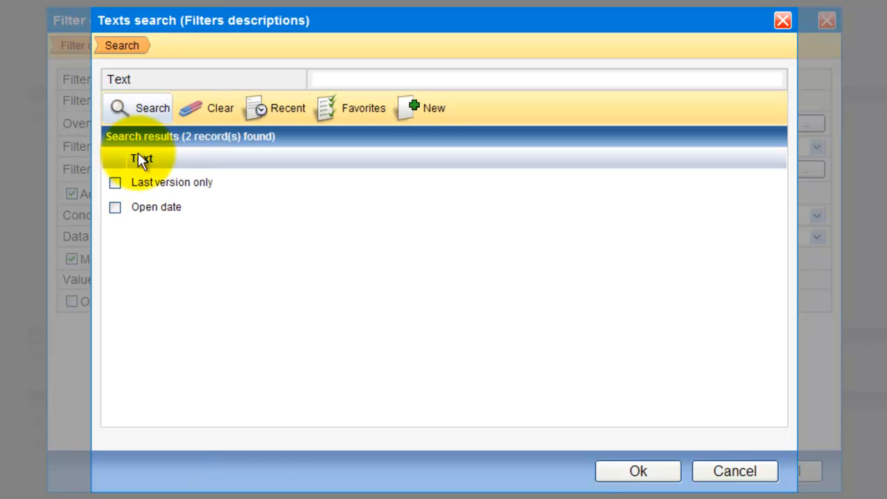
{"action": "left_click", "coordinate": [115, 209]}
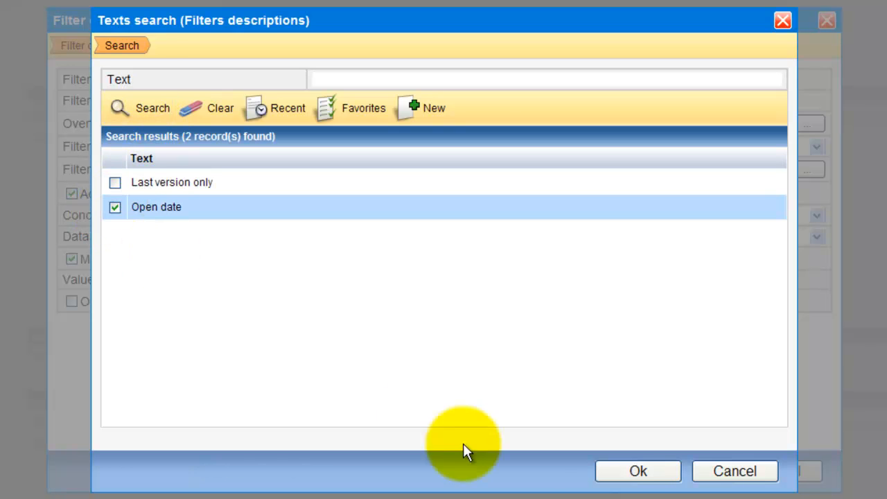
{"action": "left_click", "coordinate": [629, 478]}
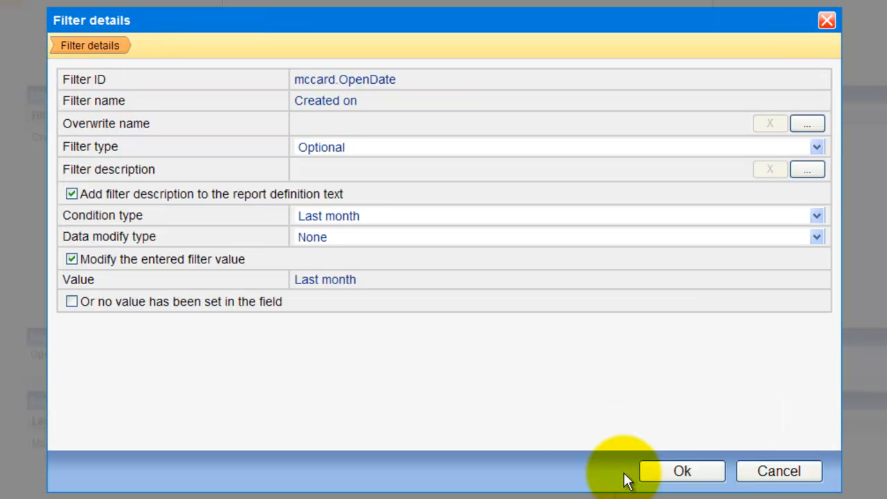
Keep the Open date filter type Optional and set its condition type to Current year.
{"action": "left_click", "coordinate": [315, 150]}
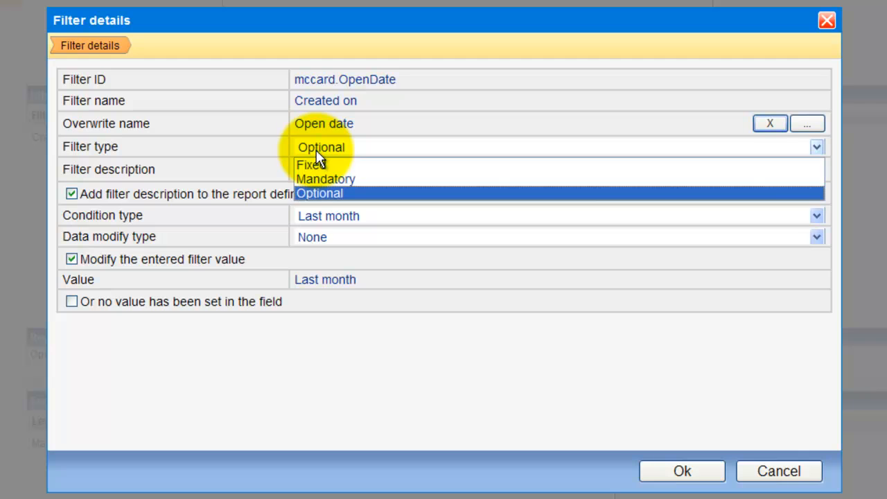
{"action": "left_click", "coordinate": [307, 193]}
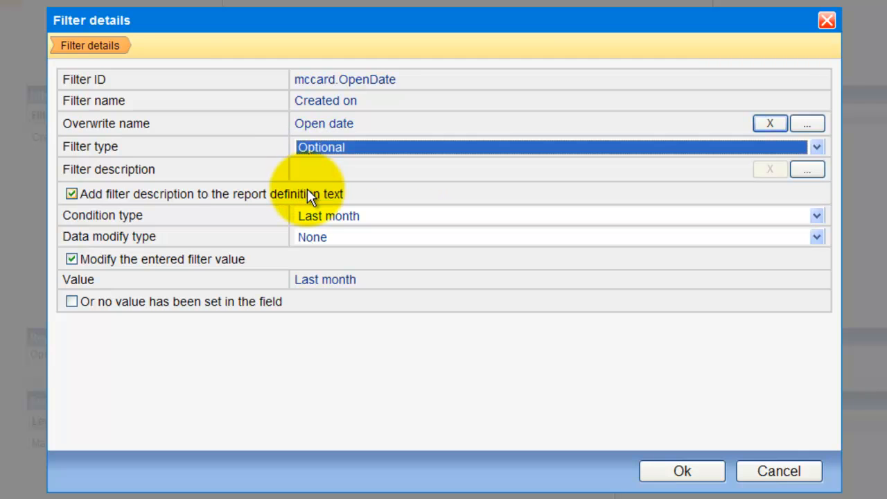
{"action": "left_click", "coordinate": [326, 173]}
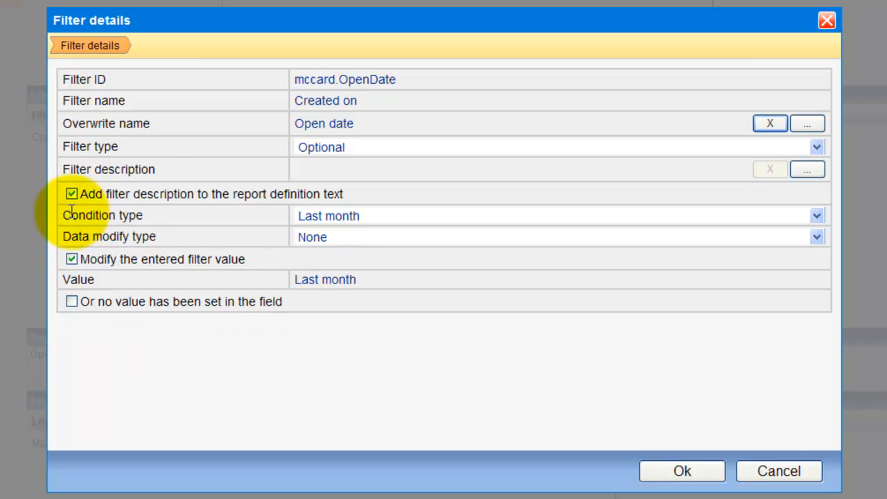
{"action": "left_click_drag", "start_coordinate": [65, 215], "coordinate": [145, 220]}
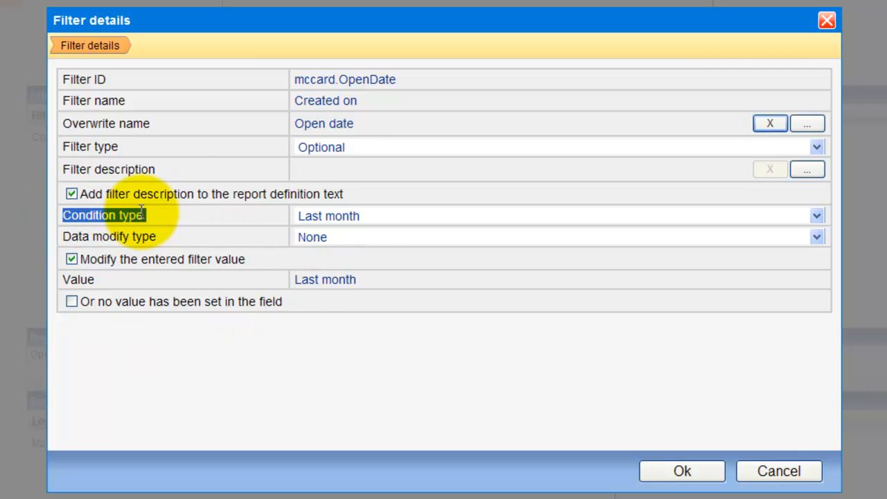
{"action": "left_click", "coordinate": [383, 225]}
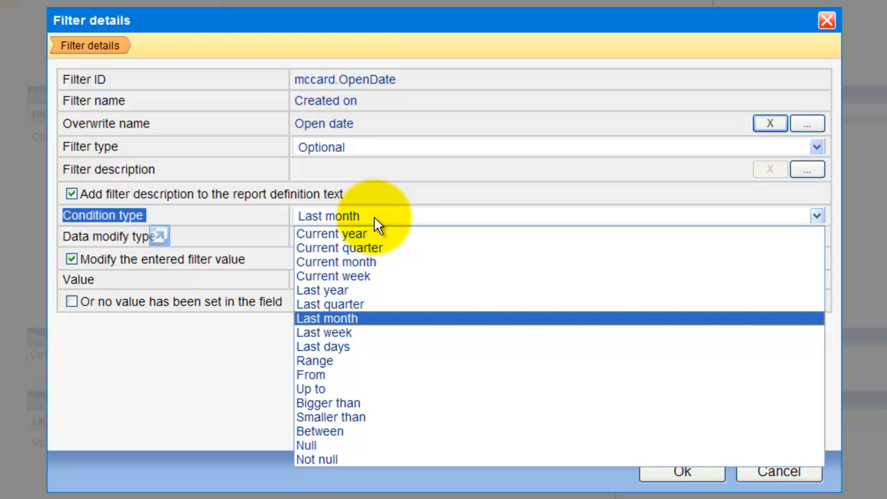
{"action": "left_click", "coordinate": [360, 234]}
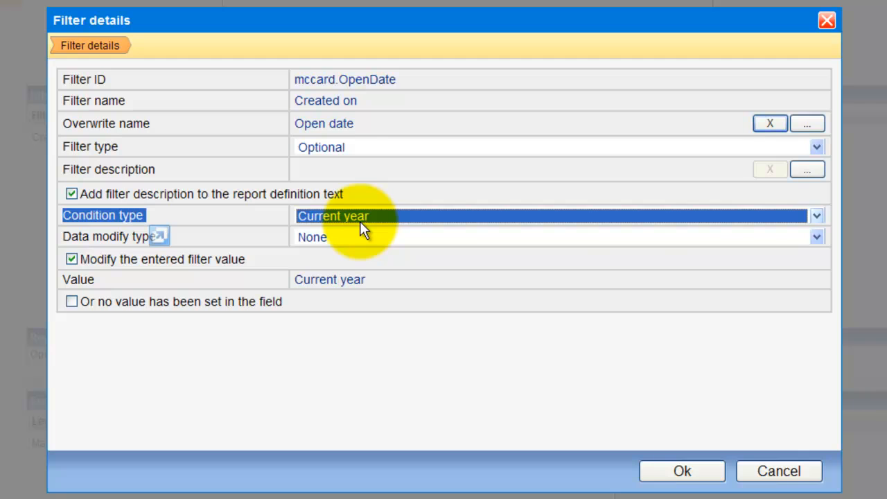
{"action": "left_click", "coordinate": [362, 229]}
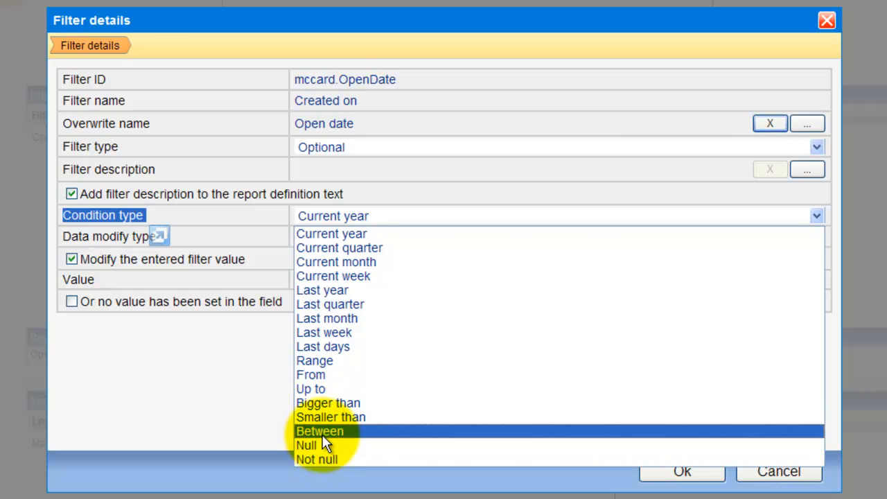
{"action": "left_click", "coordinate": [326, 233]}
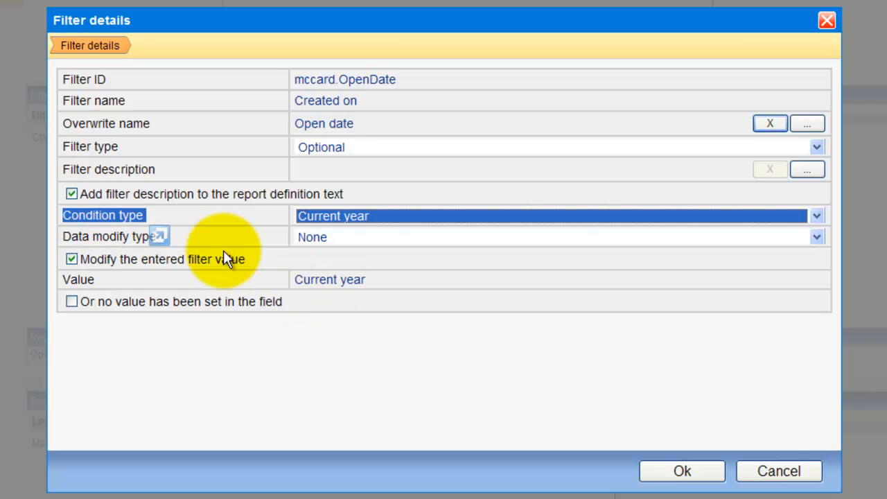
Keep data modify None, try a Range condition, revert to Current year, and confirm the Open date filter.
{"action": "left_click", "coordinate": [326, 237]}
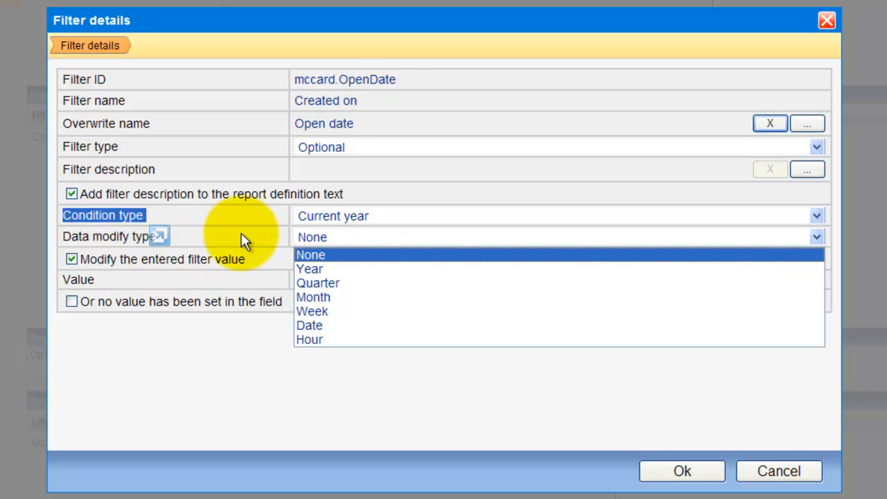
{"action": "left_click", "coordinate": [158, 244]}
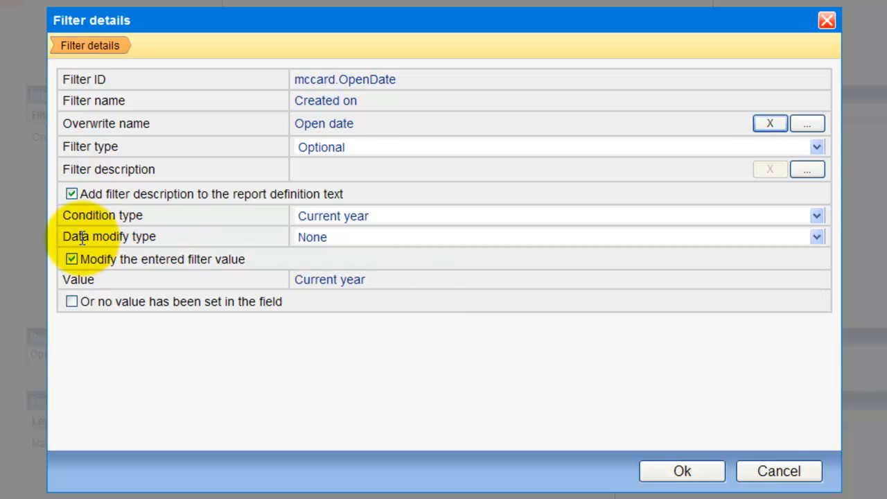
{"action": "left_click", "coordinate": [336, 238]}
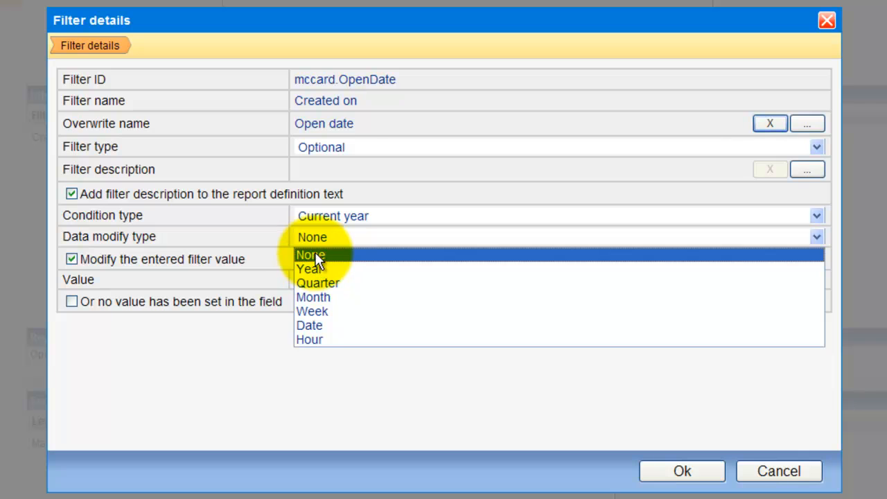
{"action": "left_click", "coordinate": [315, 253]}
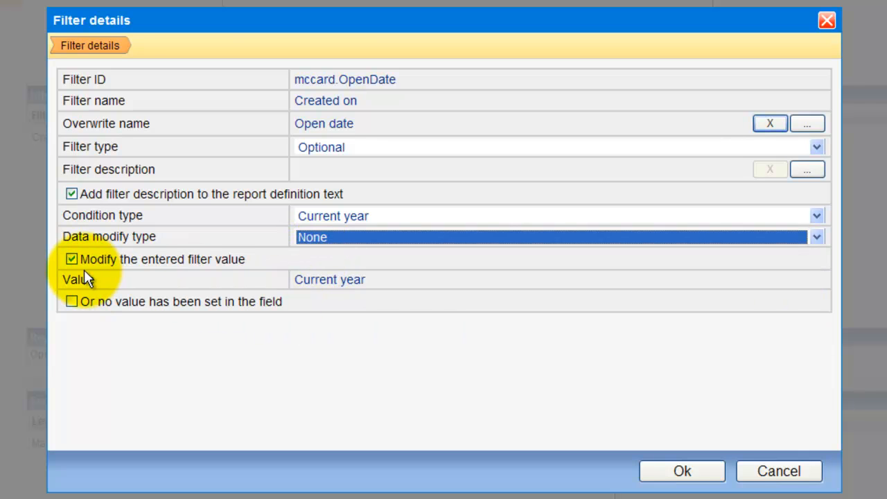
{"action": "left_click", "coordinate": [373, 280]}
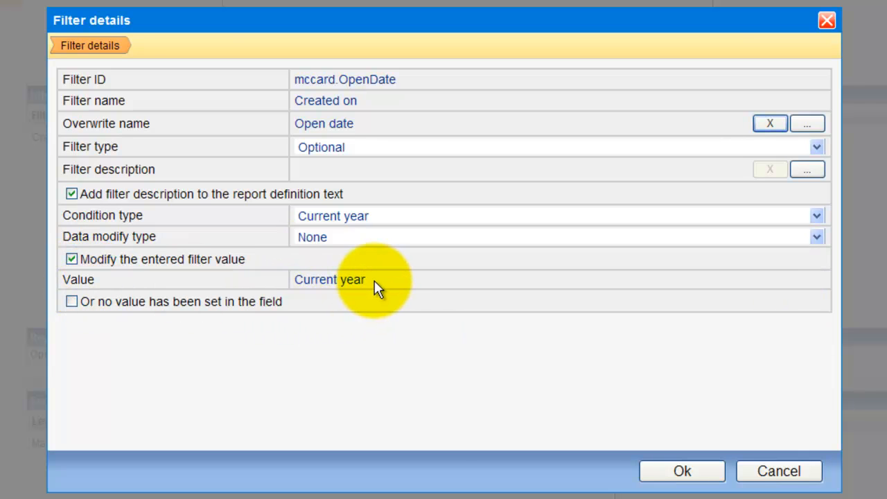
{"action": "left_click", "coordinate": [345, 220]}
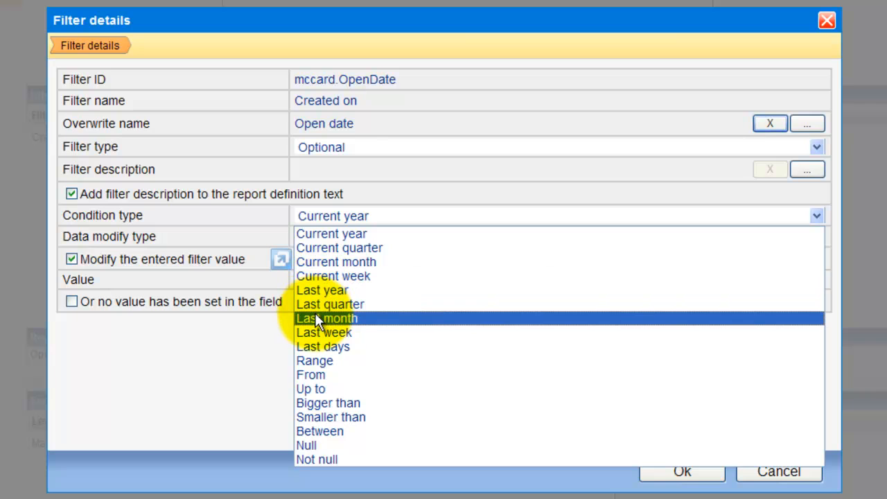
{"action": "left_click", "coordinate": [319, 361]}
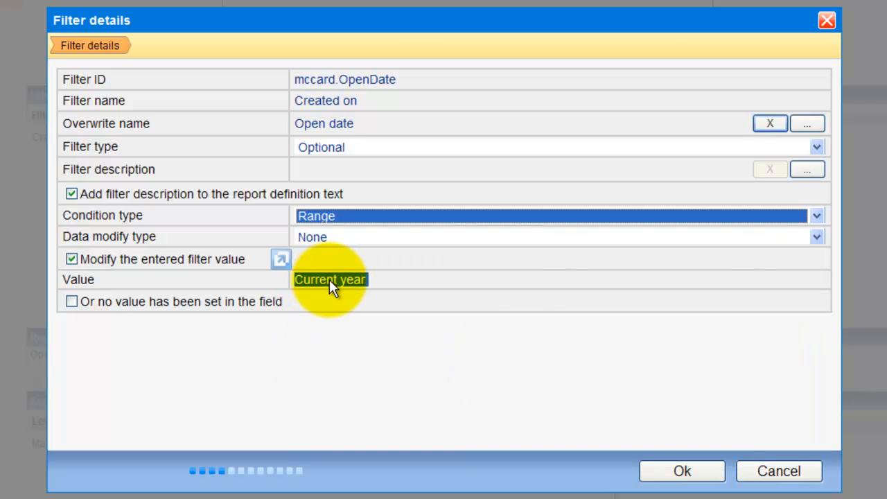
{"action": "left_click", "coordinate": [430, 284]}
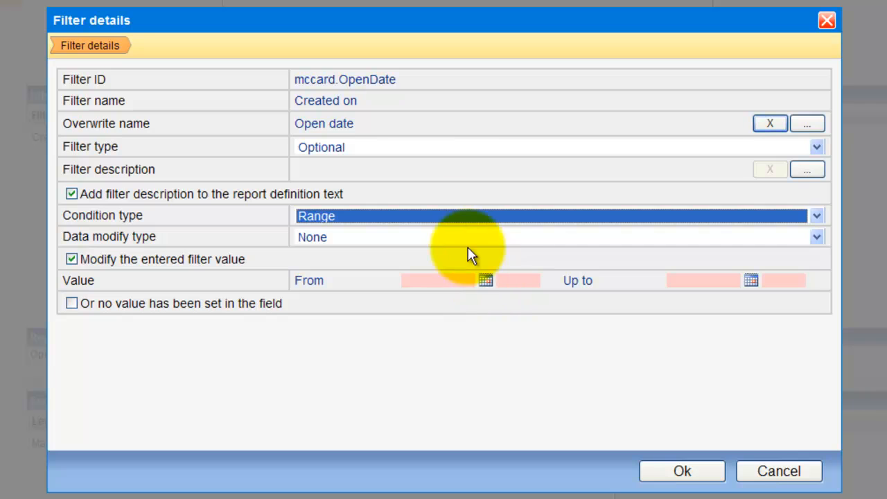
{"action": "left_click", "coordinate": [453, 216]}
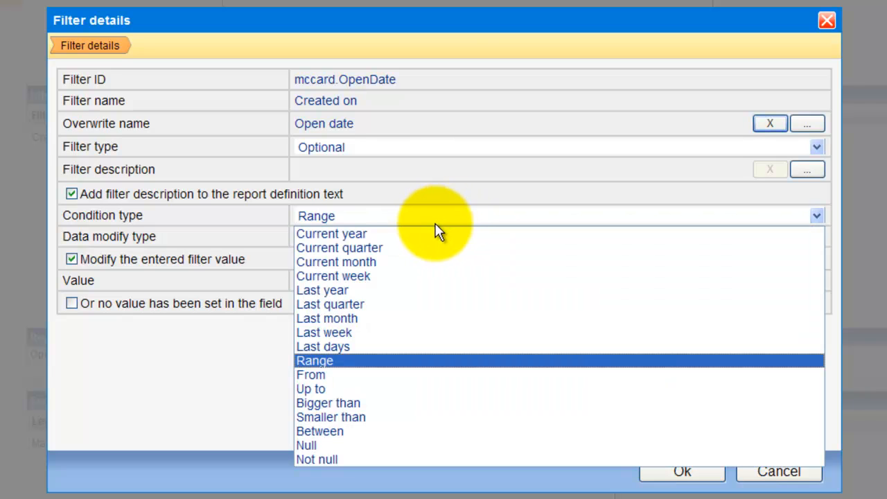
{"action": "left_click", "coordinate": [426, 234]}
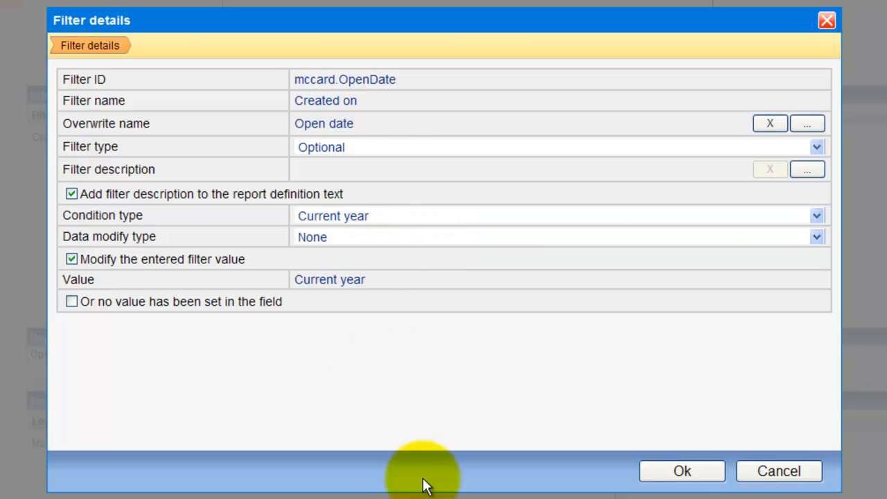
{"action": "left_click", "coordinate": [683, 471]}
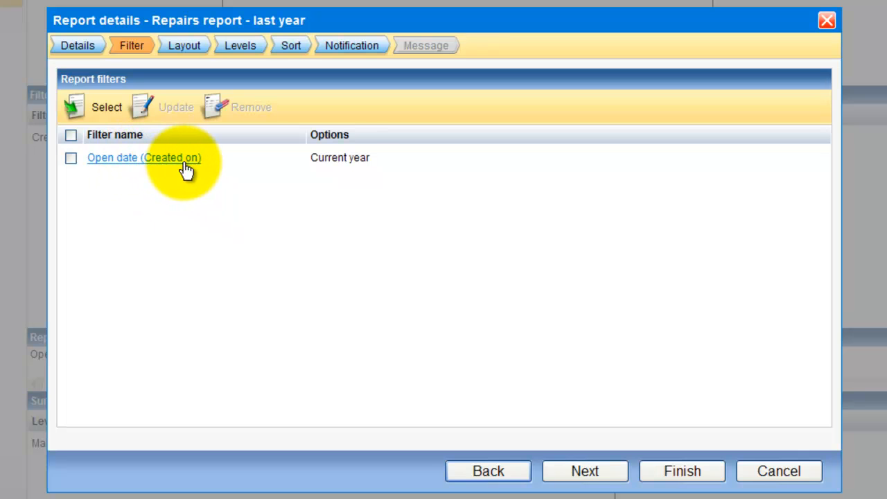
Pick Total+VAT from the available report filters list and proceed to its settings.
{"action": "left_click", "coordinate": [105, 120]}
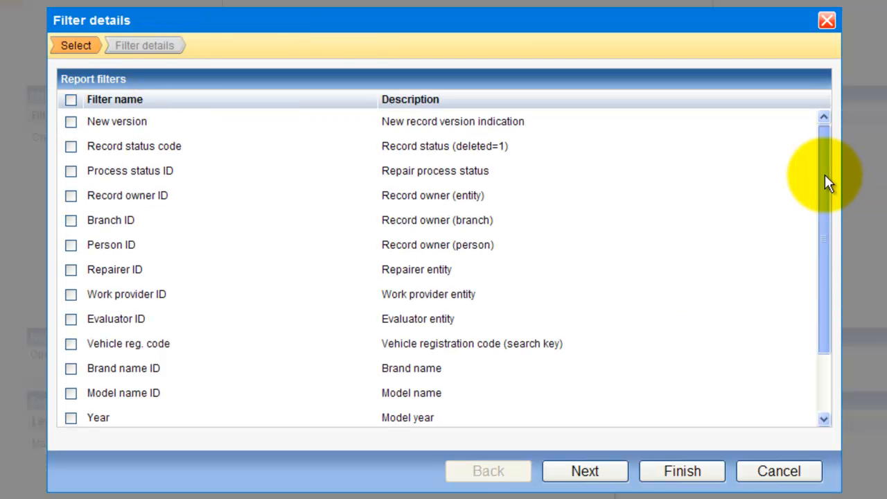
{"action": "scroll", "coordinate": [820, 236], "scroll_direction": "down", "scroll_amount": 1}
{"action": "scroll", "coordinate": [819, 236], "scroll_direction": "down", "scroll_amount": 3}
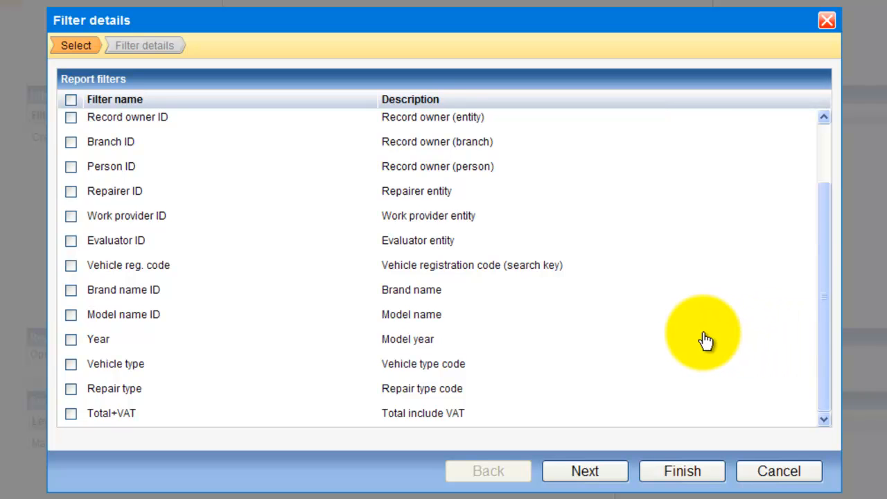
{"action": "scroll", "coordinate": [704, 340], "scroll_direction": "up", "scroll_amount": 3}
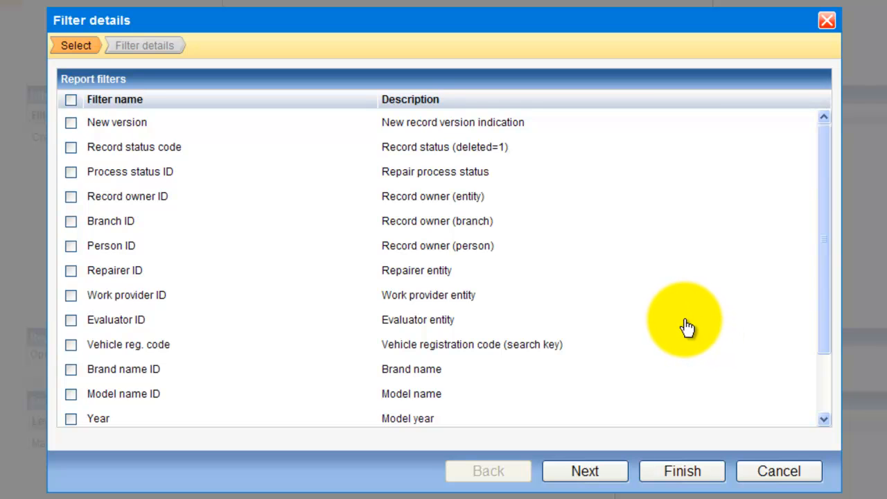
{"action": "scroll", "coordinate": [689, 326], "scroll_direction": "down", "scroll_amount": 3}
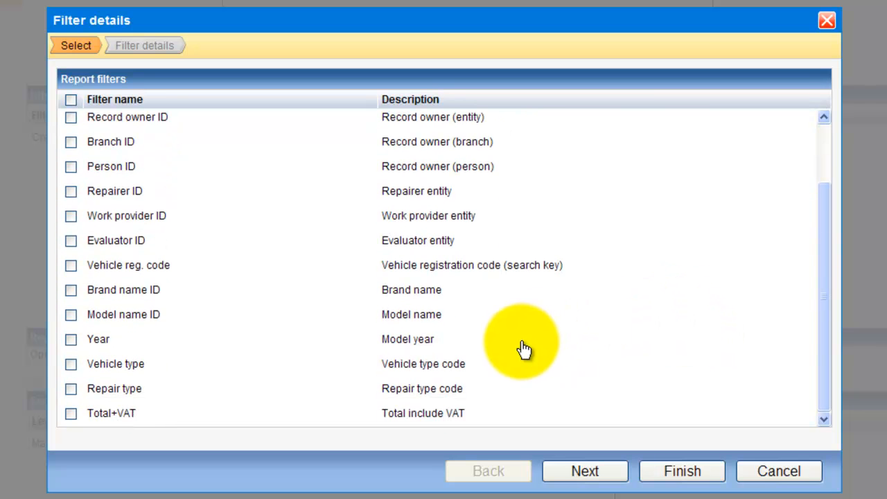
{"action": "left_click", "coordinate": [74, 414]}
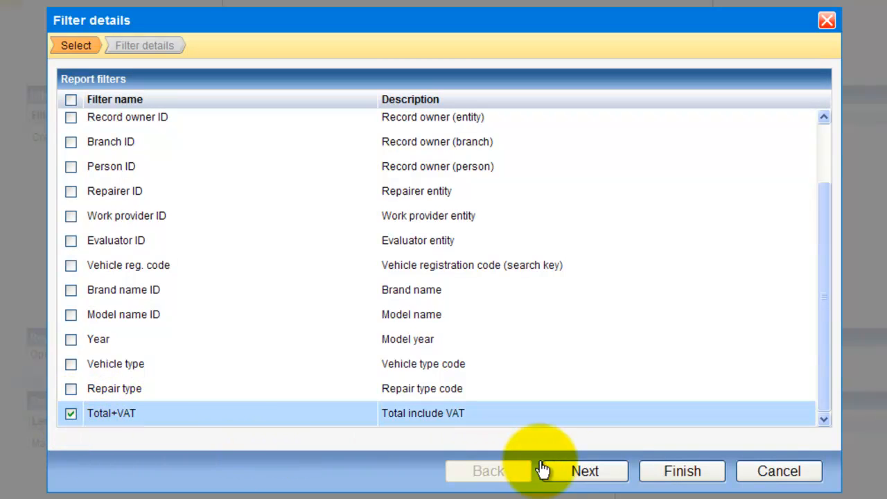
{"action": "left_click", "coordinate": [612, 471]}
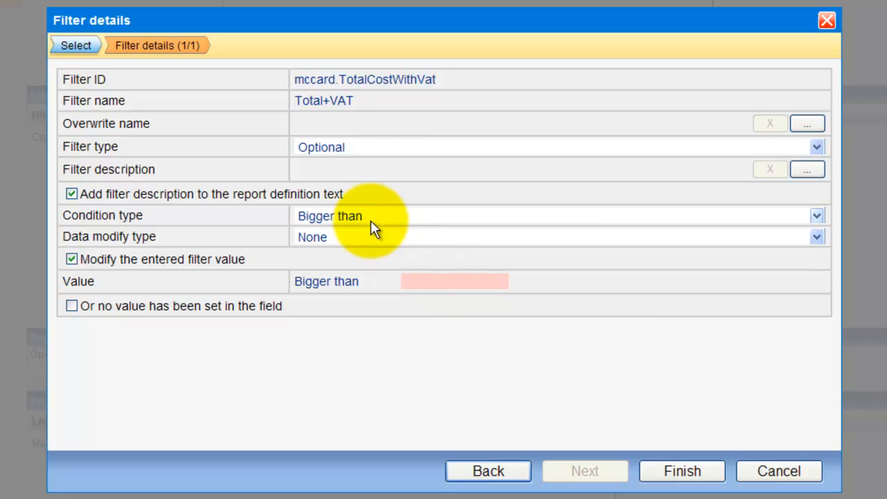
Finish the Total+VAT filter as Bigger than 0.00 and advance to the Layout step.
{"action": "left_click", "coordinate": [435, 281]}
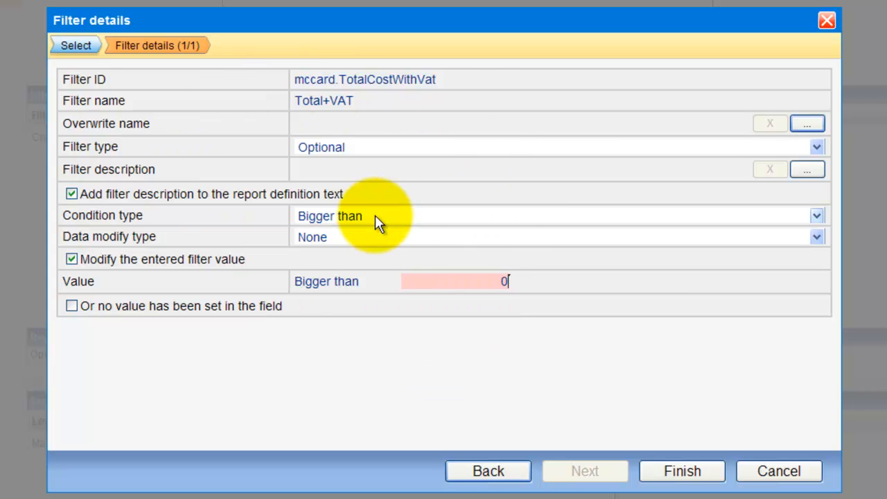
{"action": "left_click", "coordinate": [482, 219]}
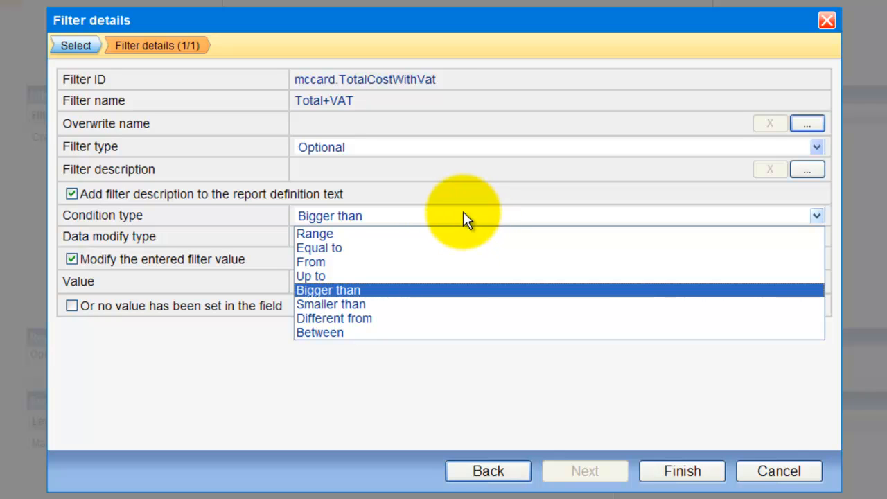
{"action": "left_click", "coordinate": [464, 211]}
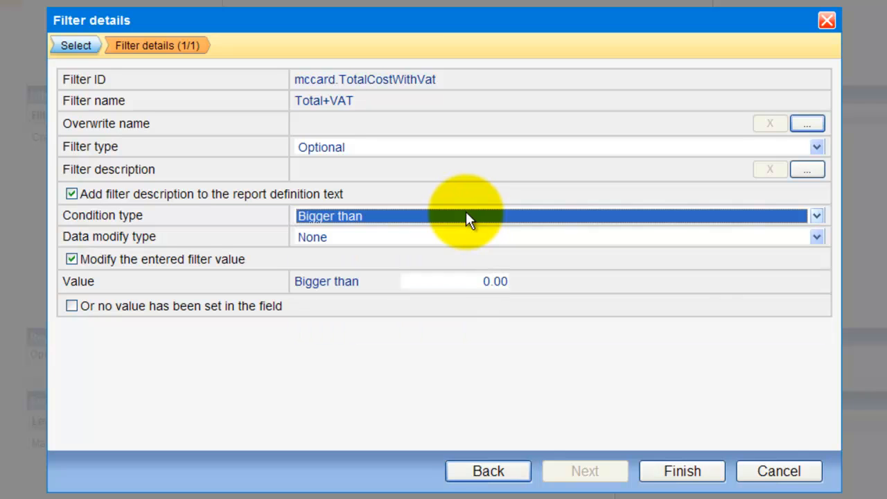
{"action": "left_click", "coordinate": [692, 473]}
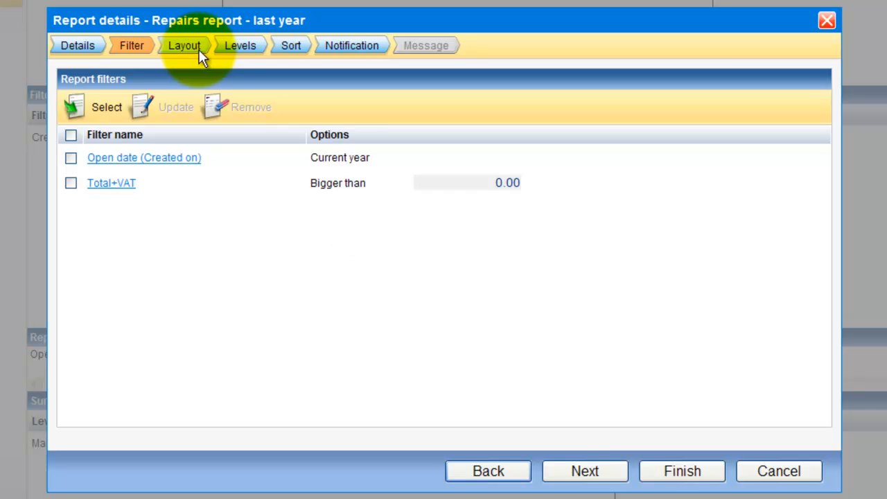
{"action": "left_click", "coordinate": [581, 472]}
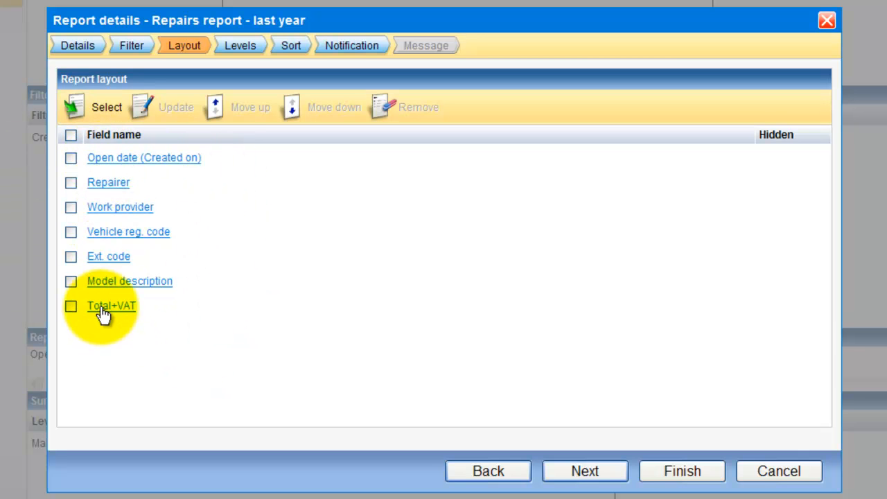
{"action": "left_click", "coordinate": [71, 207]}
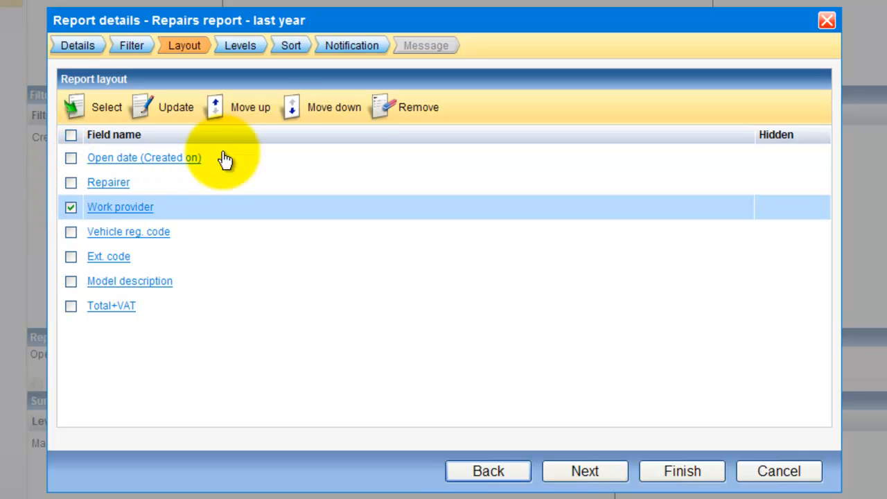
{"action": "left_click", "coordinate": [248, 113]}
{"action": "left_click", "coordinate": [327, 117]}
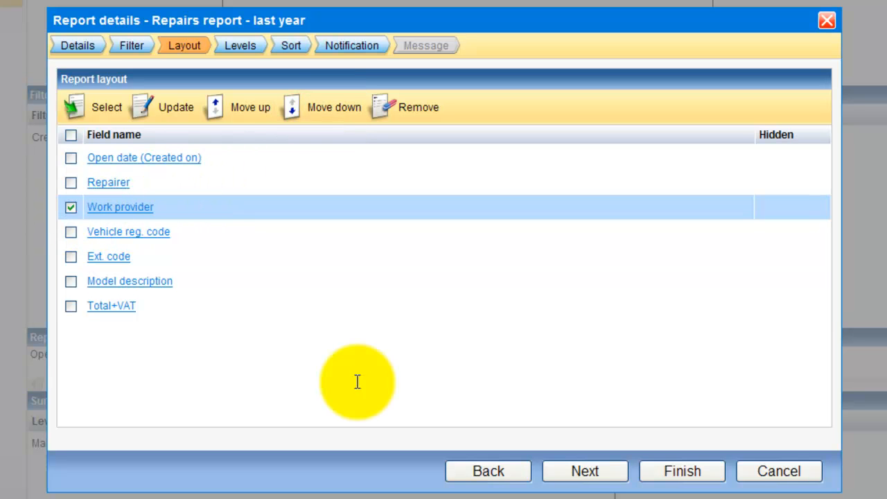
{"action": "left_click", "coordinate": [70, 208]}
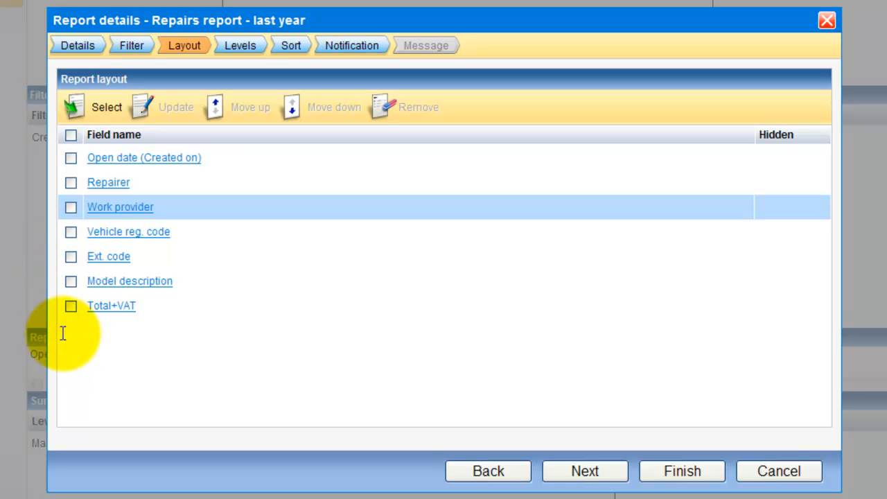
{"action": "left_click", "coordinate": [70, 307]}
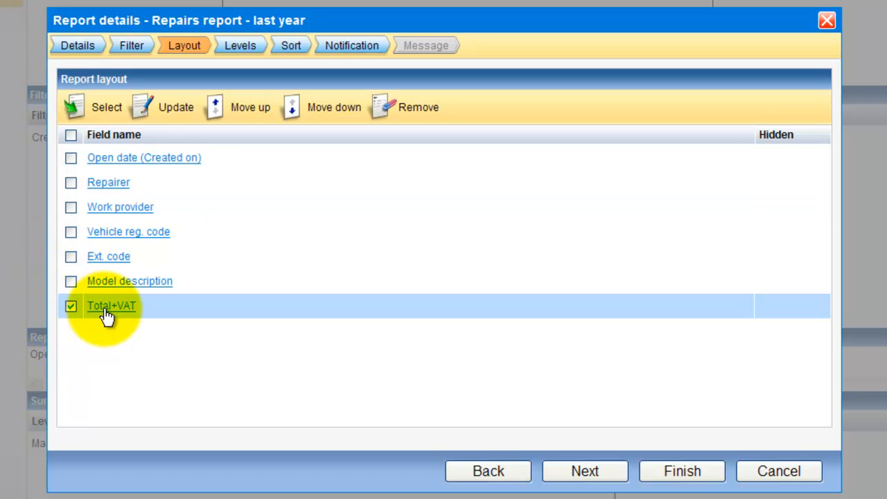
Add an Average summary line to the Total+VAT field alongside its Sum.
{"action": "right_click", "coordinate": [106, 315]}
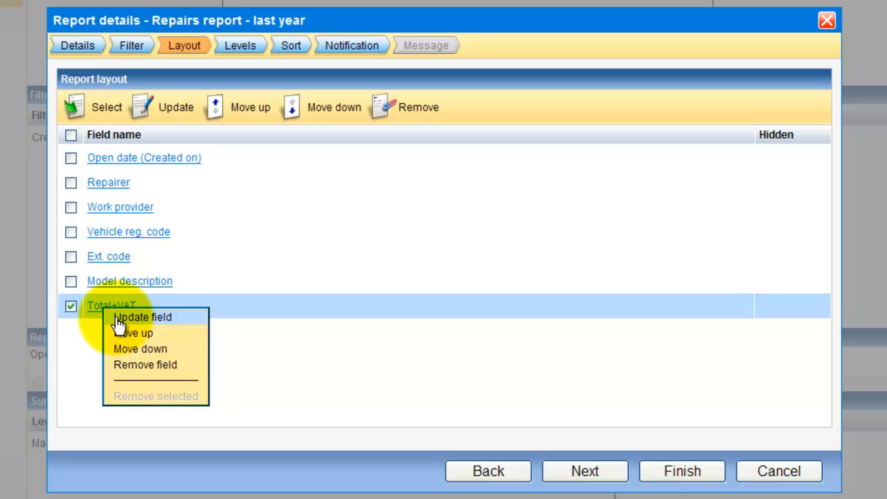
{"action": "left_click", "coordinate": [119, 317]}
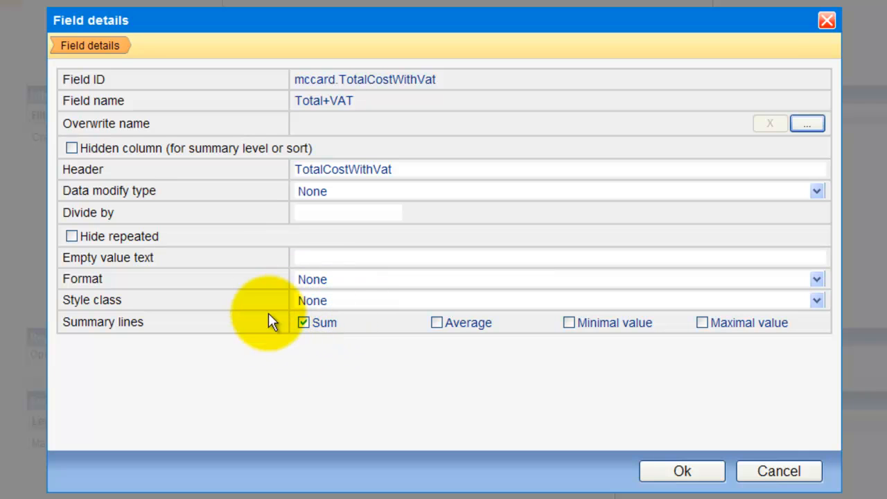
{"action": "left_click", "coordinate": [436, 324]}
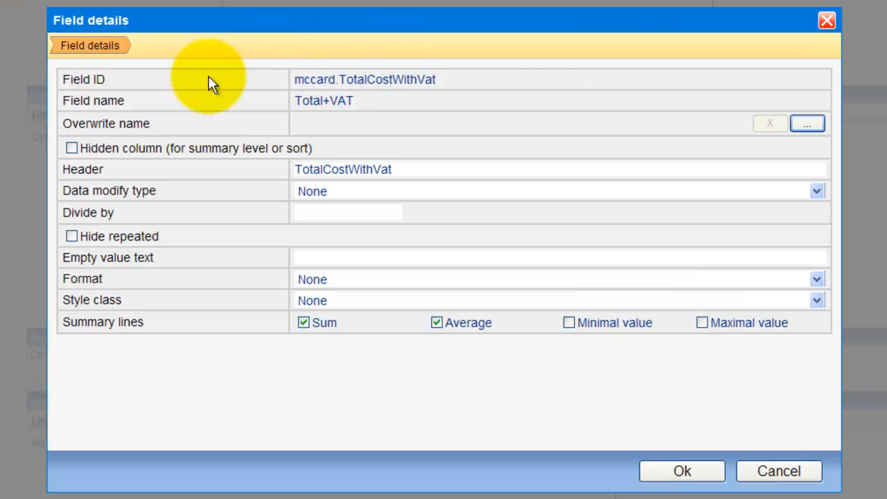
{"action": "left_click", "coordinate": [706, 475]}
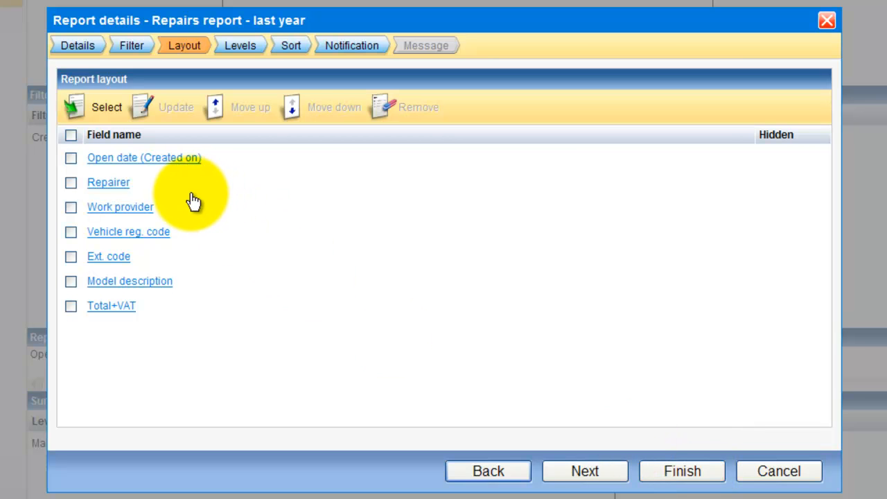
Switch on Hide repeated in the Work provider field's settings.
{"action": "right_click", "coordinate": [131, 214]}
{"action": "left_click", "coordinate": [140, 217]}
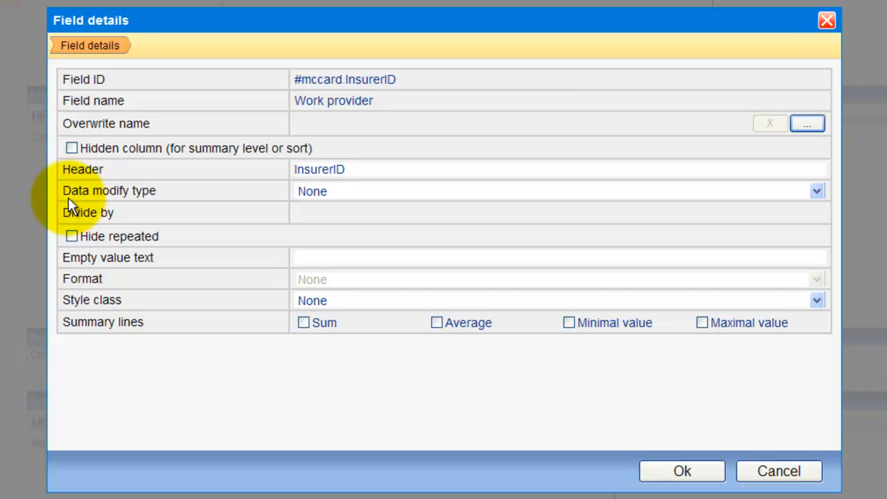
{"action": "left_click", "coordinate": [72, 236]}
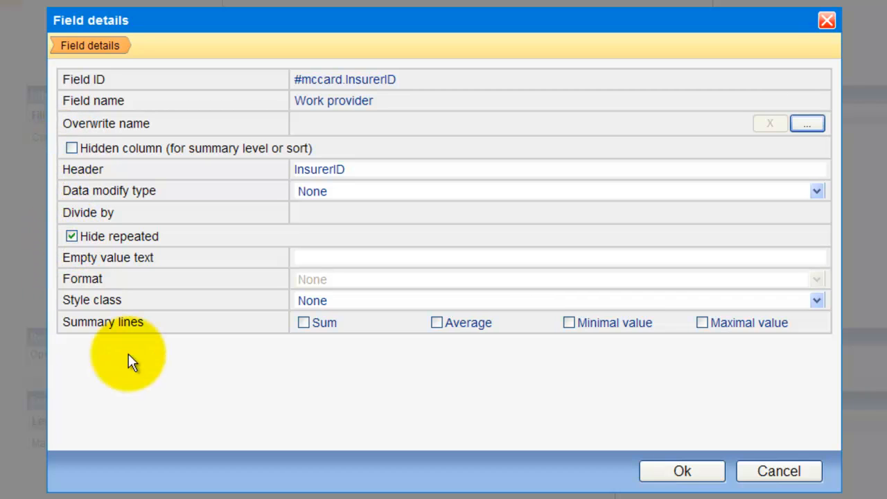
{"action": "left_click", "coordinate": [675, 473]}
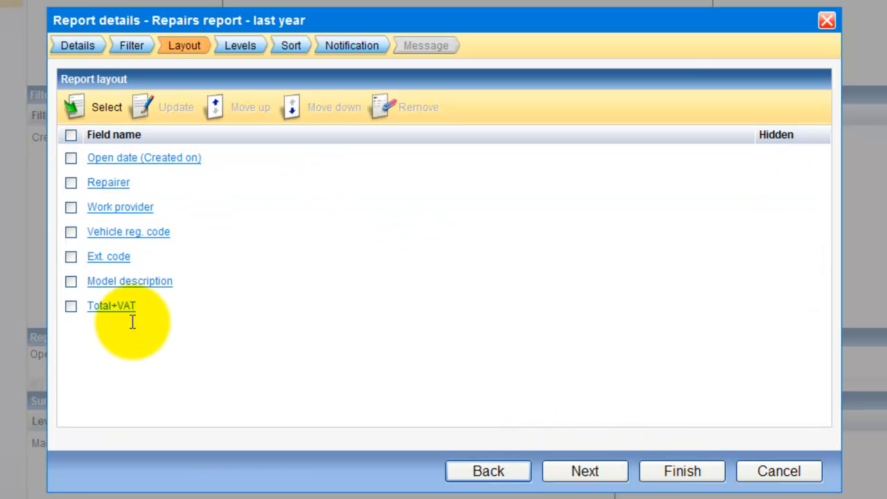
Tick Year and VIN in the available fields list and add them to the layout.
{"action": "left_click", "coordinate": [97, 112]}
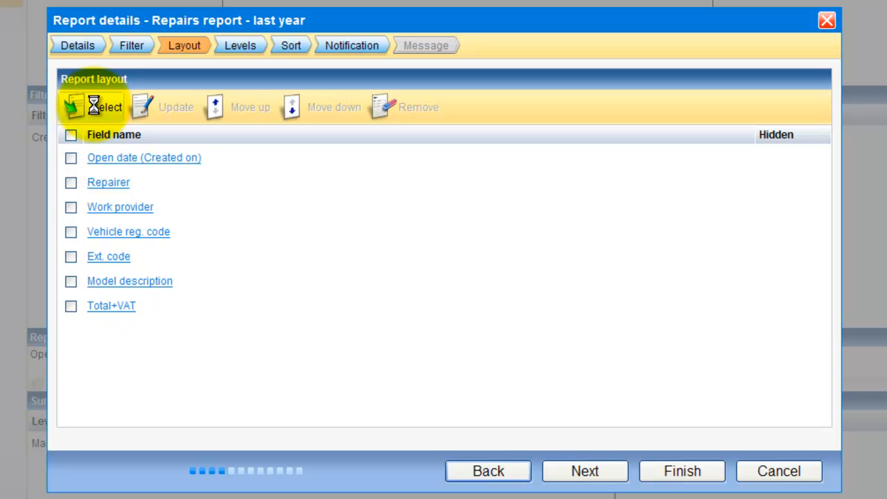
{"action": "left_click", "coordinate": [97, 107]}
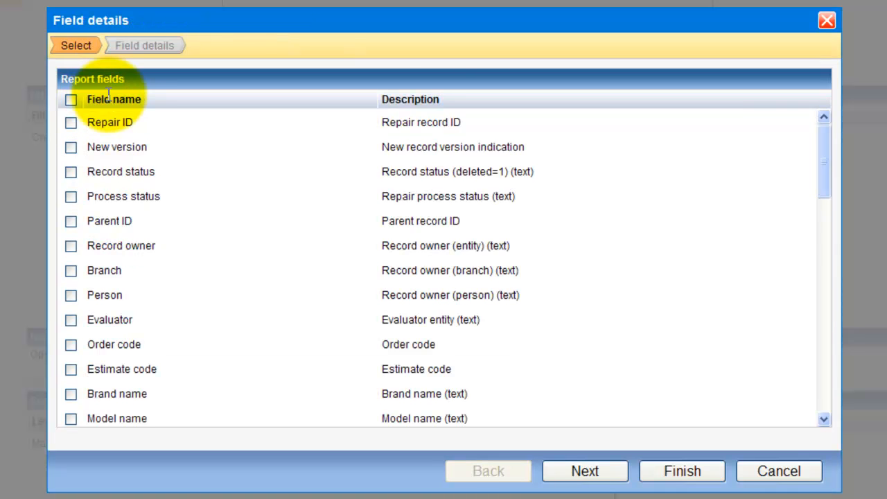
{"action": "left_click_drag", "start_coordinate": [826, 167], "coordinate": [777, 141]}
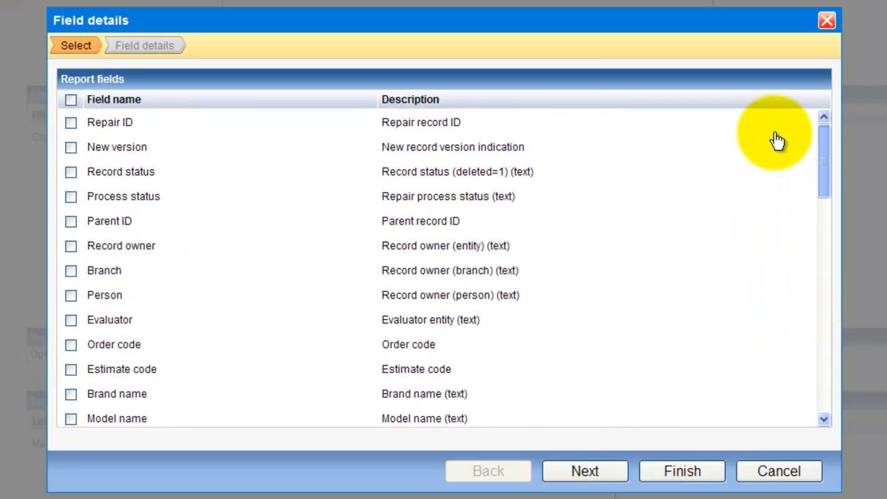
{"action": "scroll", "coordinate": [485, 279], "scroll_direction": "down", "scroll_amount": 3}
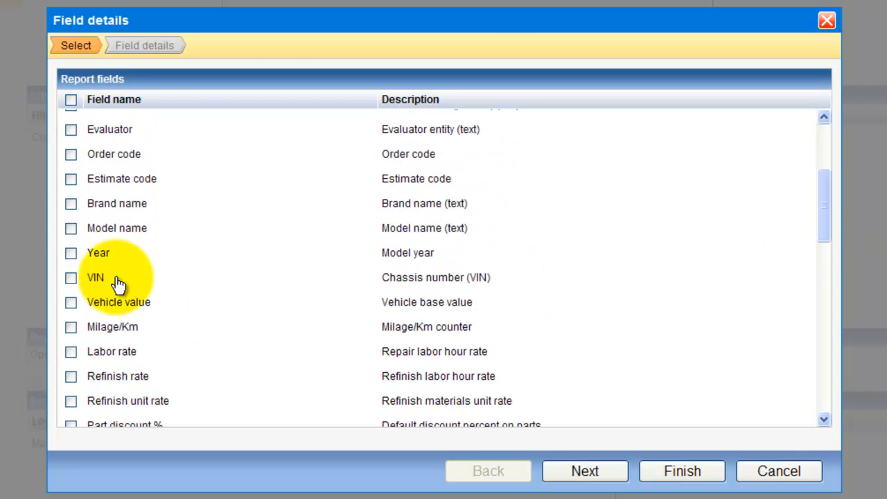
{"action": "left_click", "coordinate": [71, 254]}
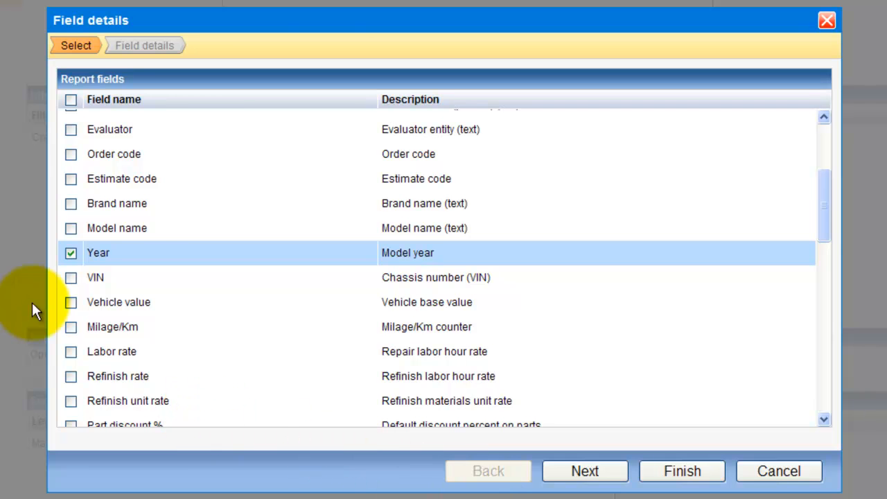
{"action": "left_click", "coordinate": [71, 279]}
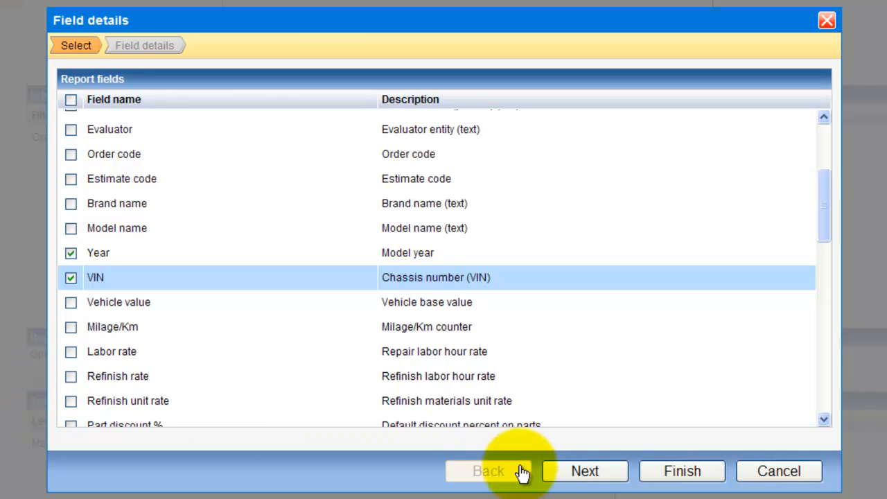
{"action": "left_click", "coordinate": [664, 478]}
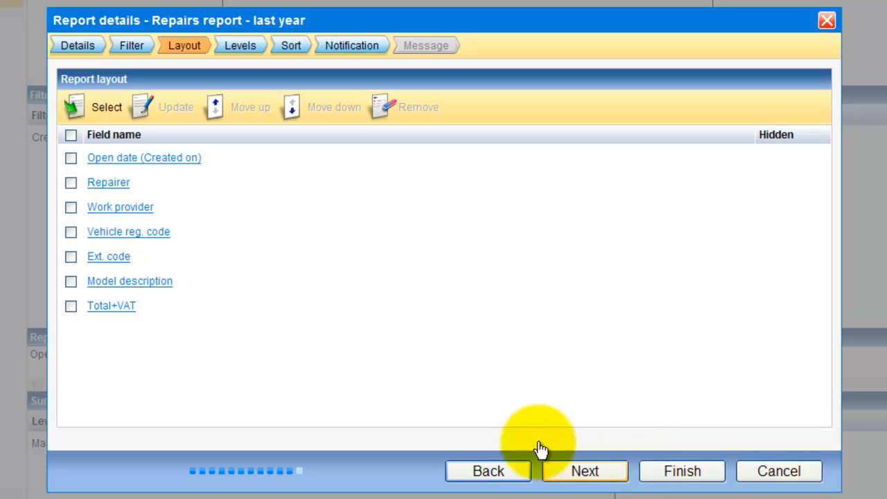
Move Year and VIN up four places so they sit directly under Work provider.
{"action": "left_click", "coordinate": [70, 330]}
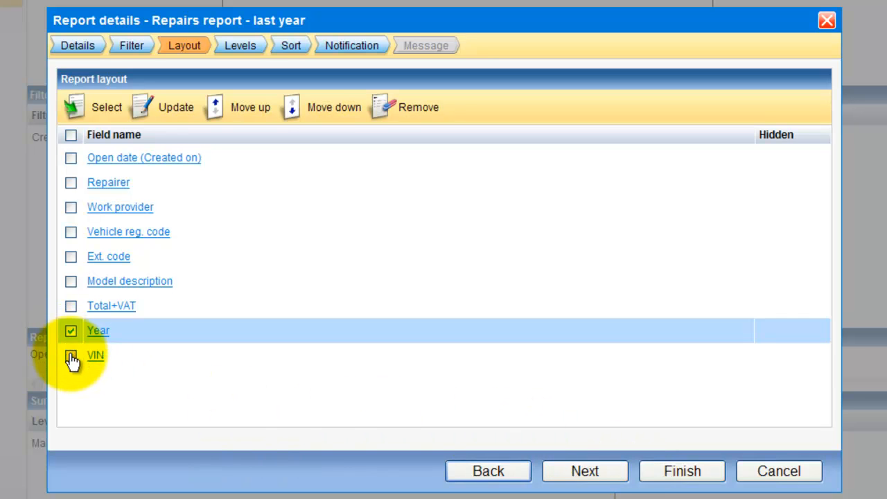
{"action": "left_click", "coordinate": [71, 355]}
{"action": "left_click", "coordinate": [248, 121]}
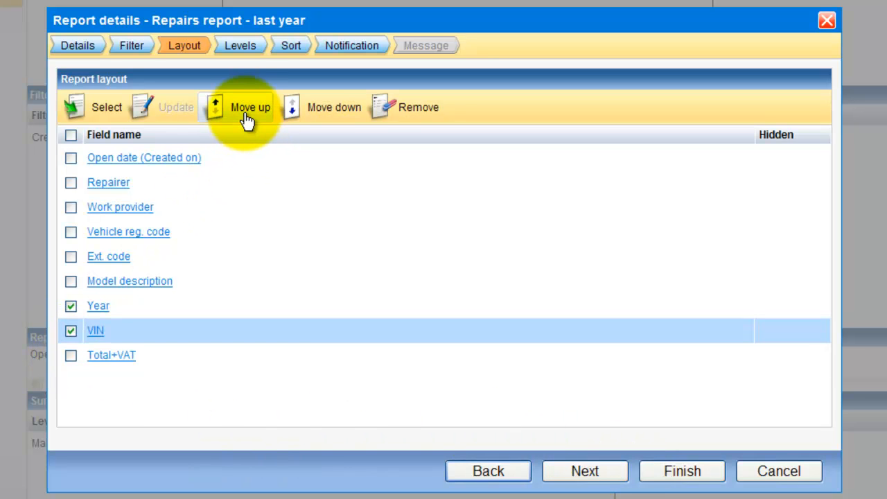
{"action": "left_click", "coordinate": [248, 120]}
{"action": "left_click", "coordinate": [247, 120]}
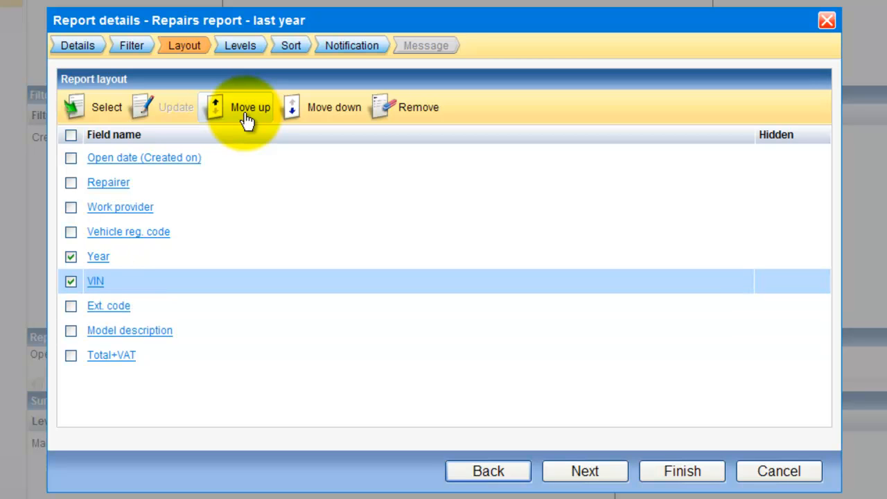
{"action": "left_click", "coordinate": [247, 121]}
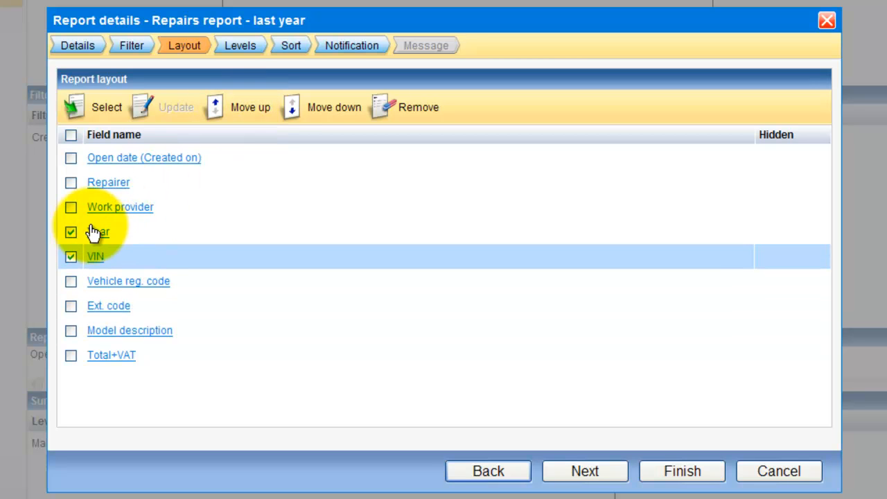
{"action": "left_click", "coordinate": [71, 234]}
{"action": "left_click", "coordinate": [71, 258]}
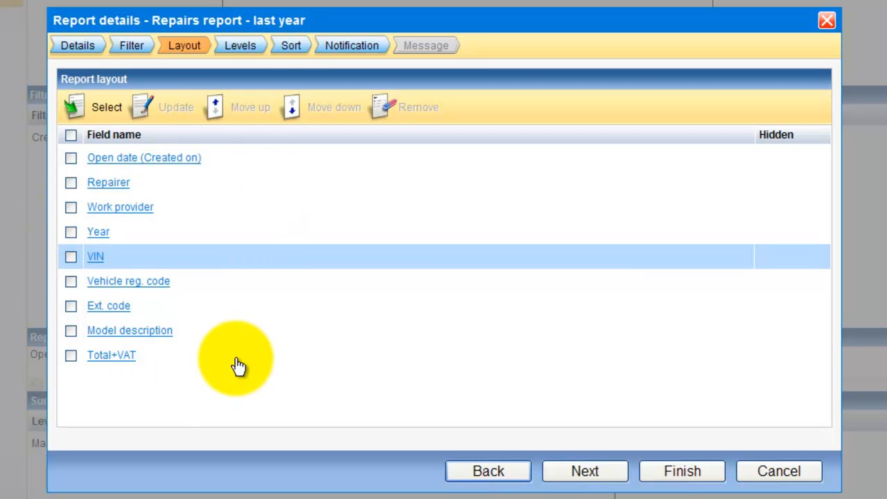
{"action": "left_click", "coordinate": [580, 476]}
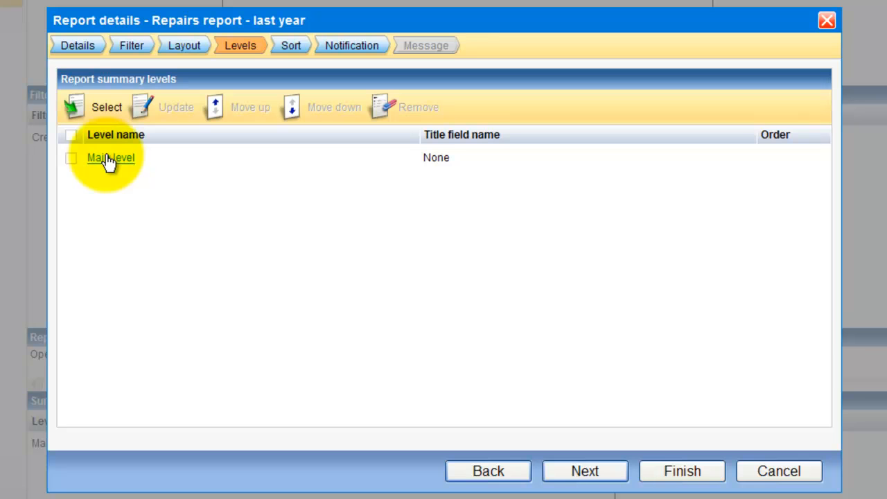
Add Model description as a summary level, default A-to-Z order, beneath Main level.
{"action": "left_click", "coordinate": [100, 111]}
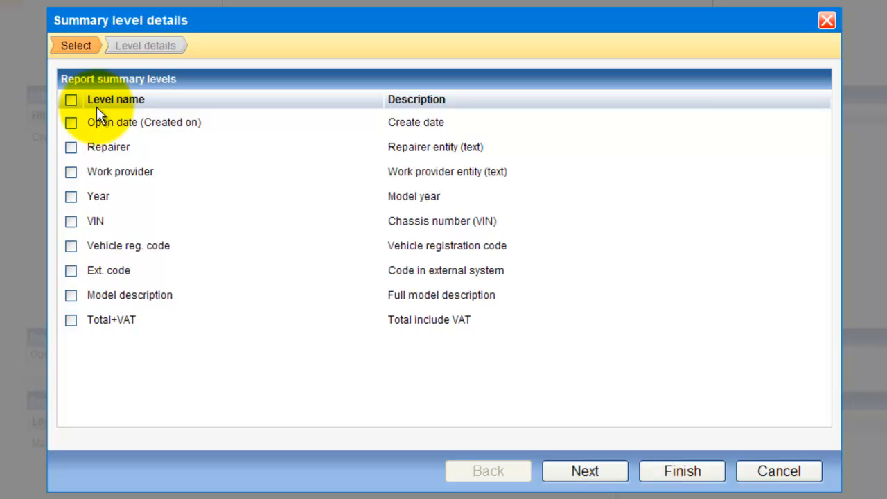
{"action": "left_click", "coordinate": [71, 296]}
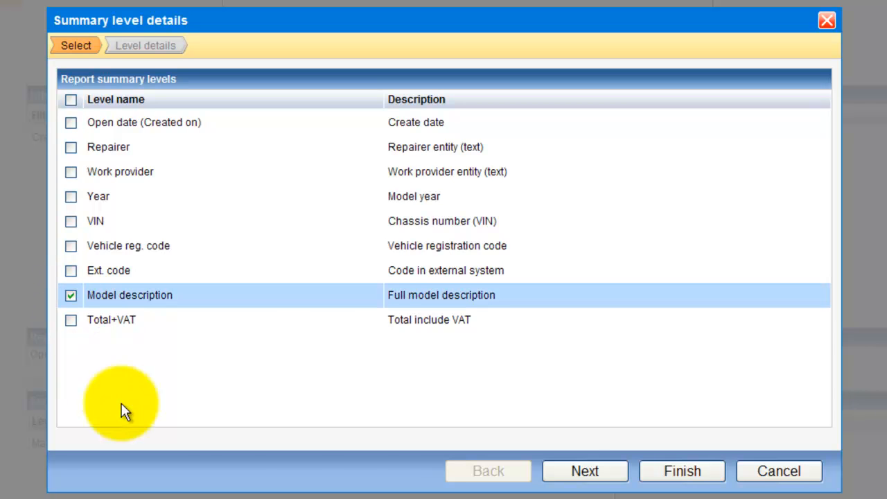
{"action": "left_click", "coordinate": [614, 480]}
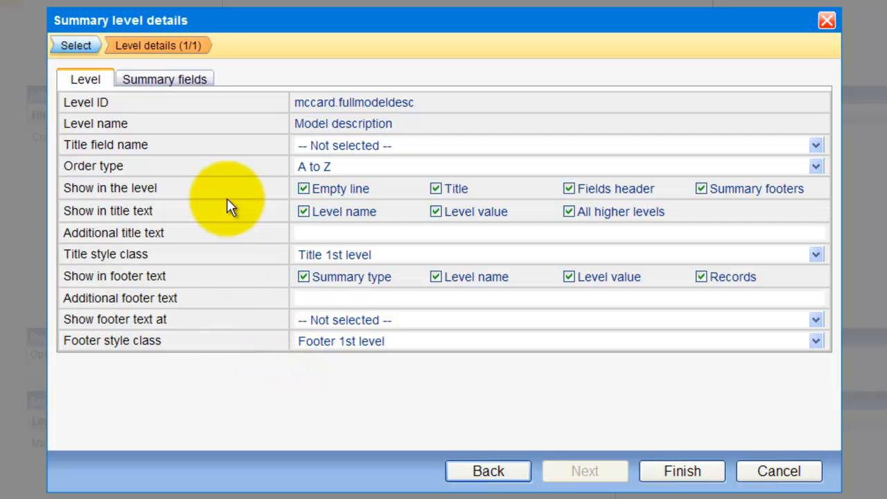
{"action": "left_click", "coordinate": [701, 474]}
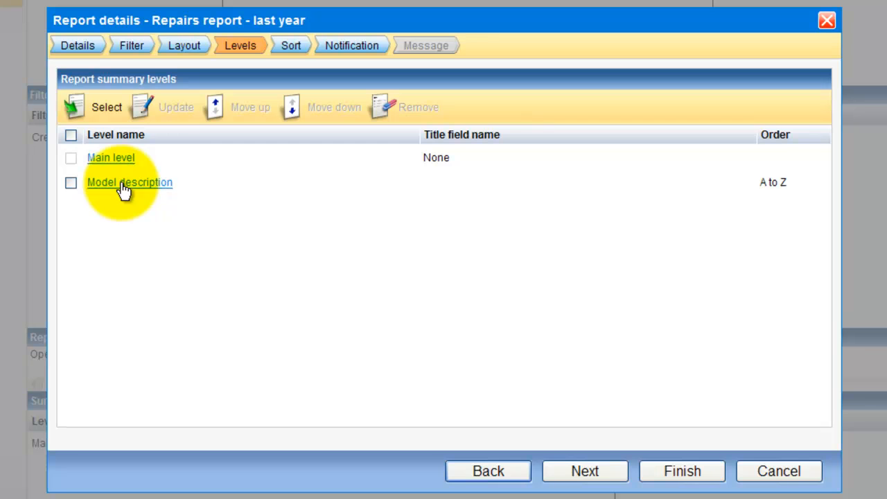
{"action": "left_click", "coordinate": [609, 478]}
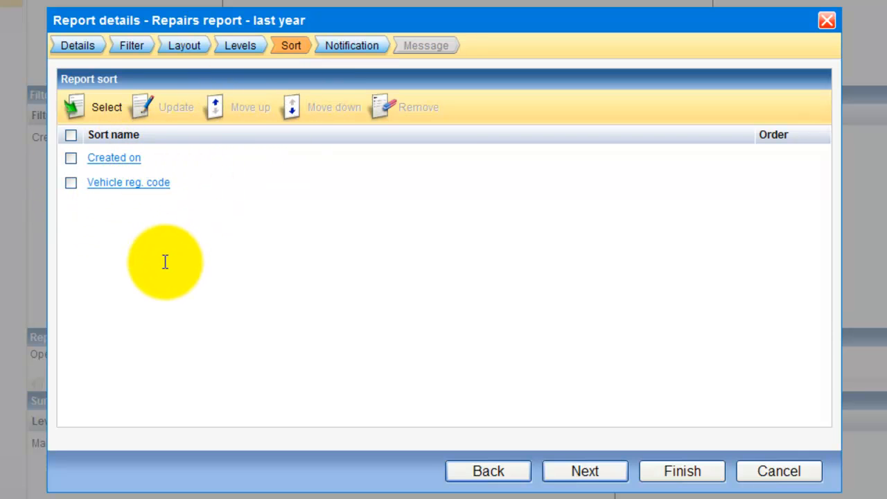
Add Year as the third sort field after Created on and Vehicle reg. code.
{"action": "left_click", "coordinate": [99, 118]}
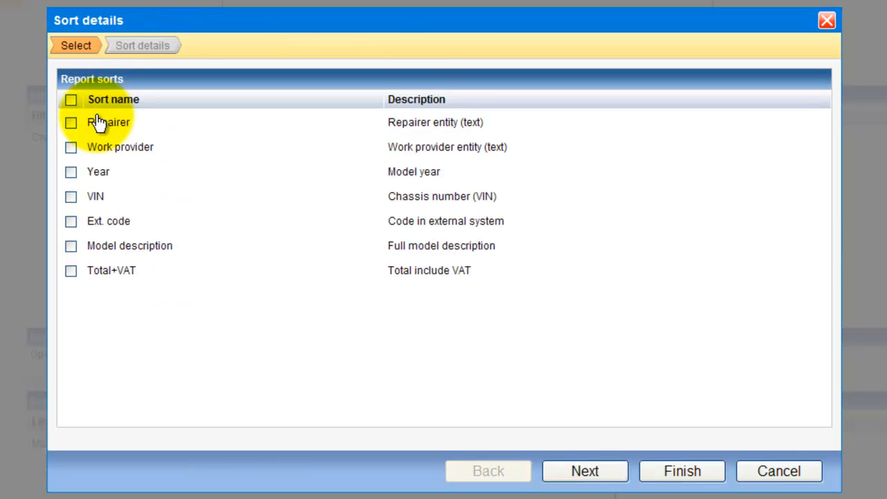
{"action": "left_click", "coordinate": [72, 172]}
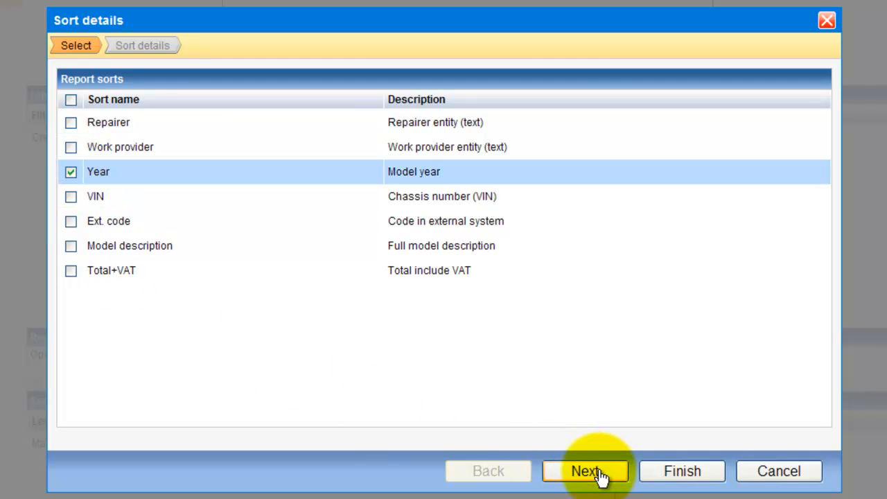
{"action": "left_click", "coordinate": [669, 475]}
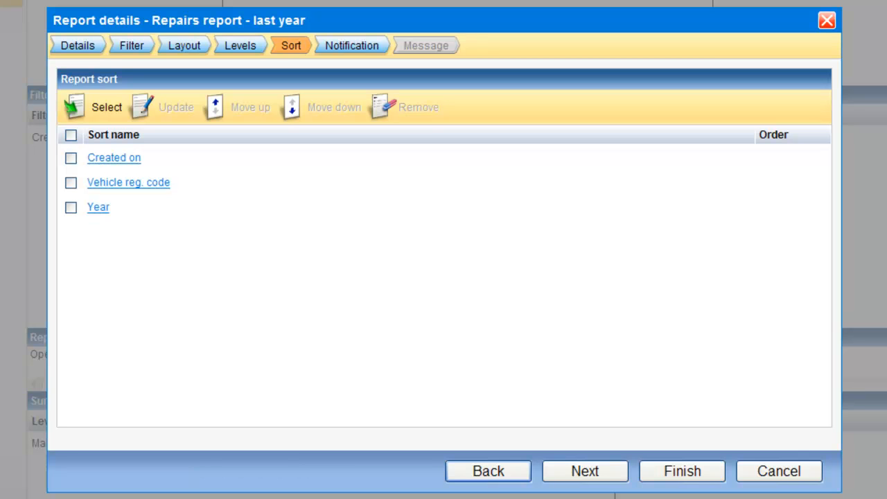
Address the notification to Demo garage, with Demo assessor office in CC.
{"action": "left_click", "coordinate": [586, 474]}
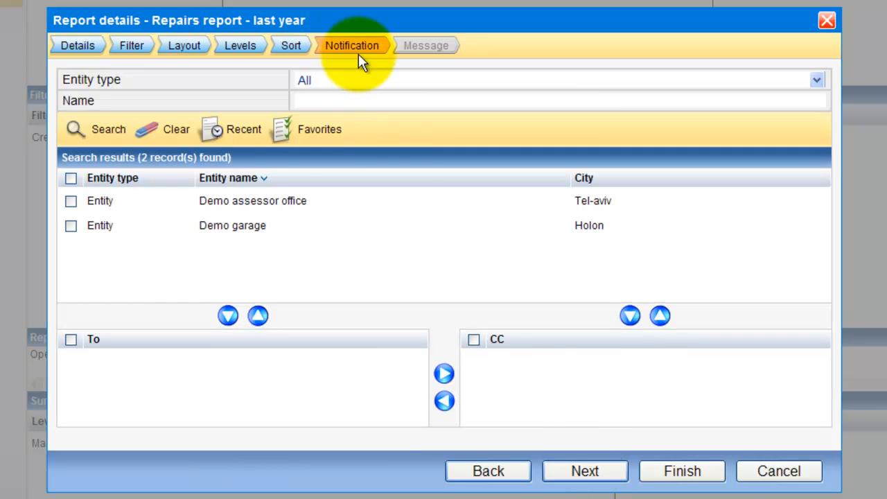
{"action": "left_click", "coordinate": [71, 227]}
{"action": "left_click", "coordinate": [228, 317]}
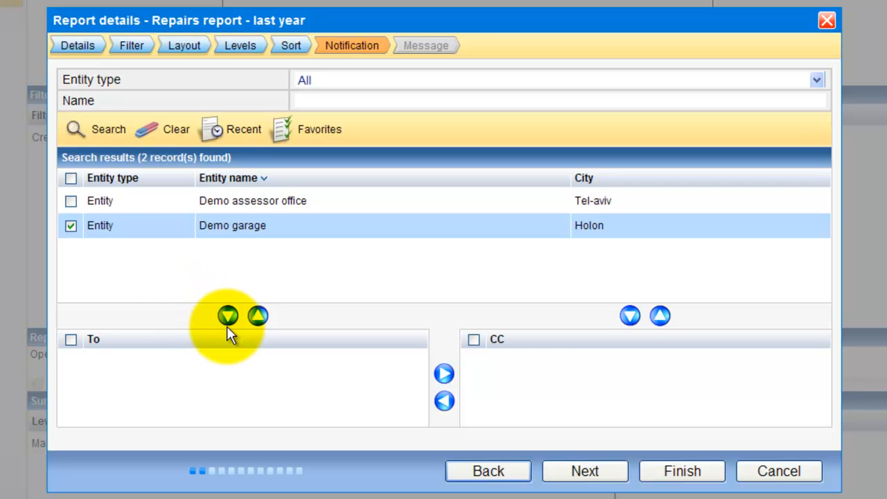
{"action": "left_click", "coordinate": [71, 202]}
{"action": "left_click", "coordinate": [628, 317]}
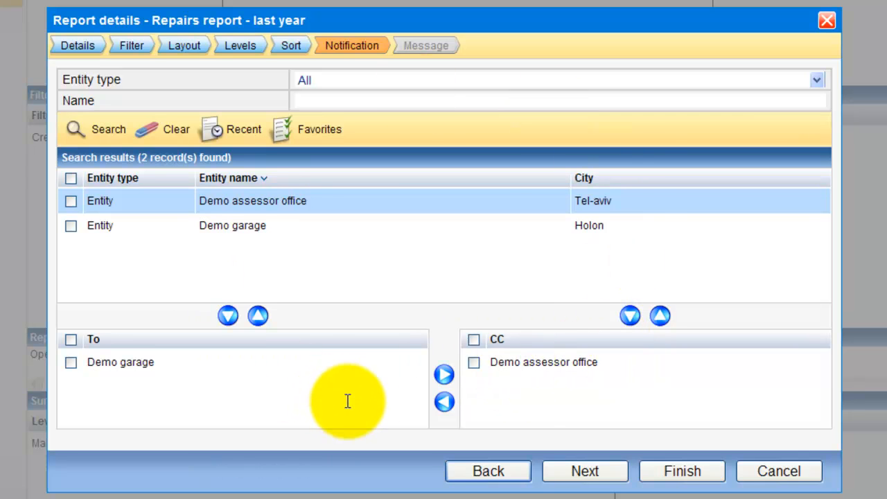
{"action": "left_click", "coordinate": [575, 472]}
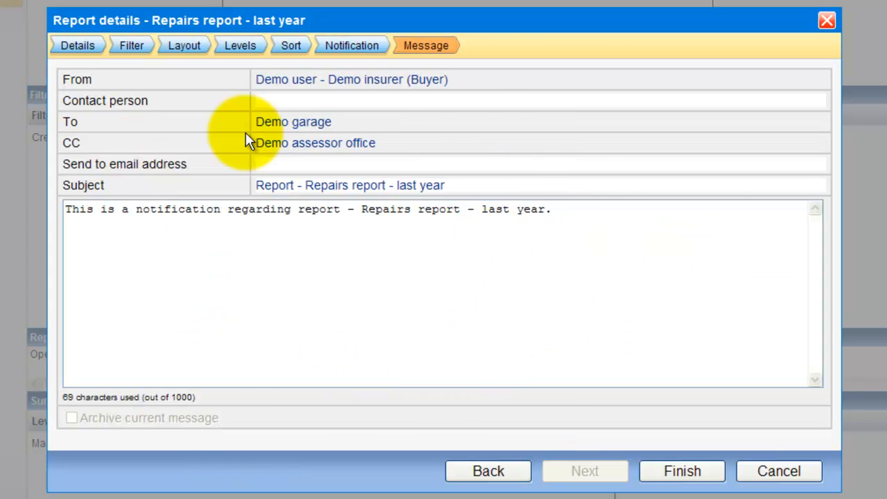
Change 'last' to 'current' in the message body and save the report definition.
{"action": "left_click_drag", "start_coordinate": [90, 208], "coordinate": [544, 232]}
{"action": "left_click", "coordinate": [545, 229]}
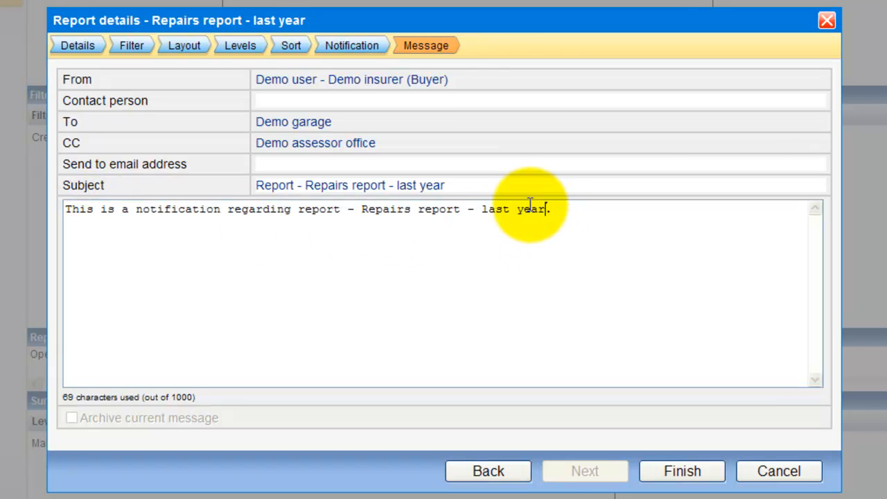
{"action": "double_click", "coordinate": [493, 210]}
{"action": "type", "text": "curren"}
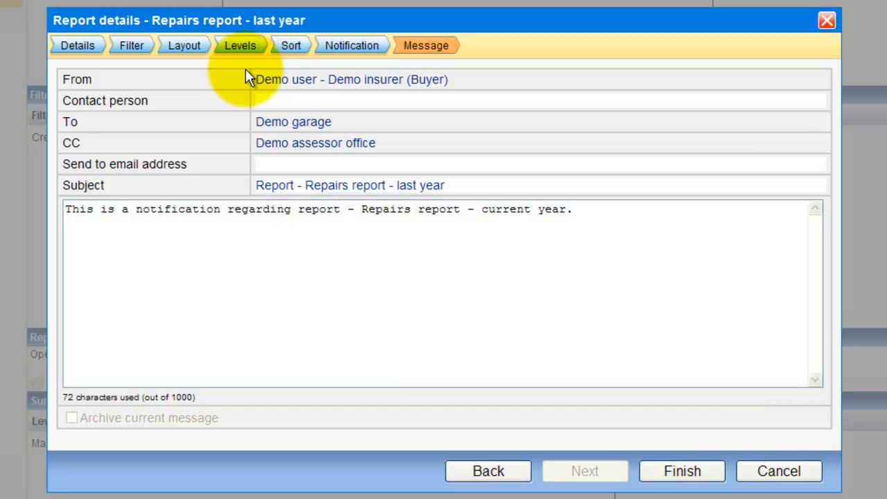
{"action": "left_click", "coordinate": [682, 471]}
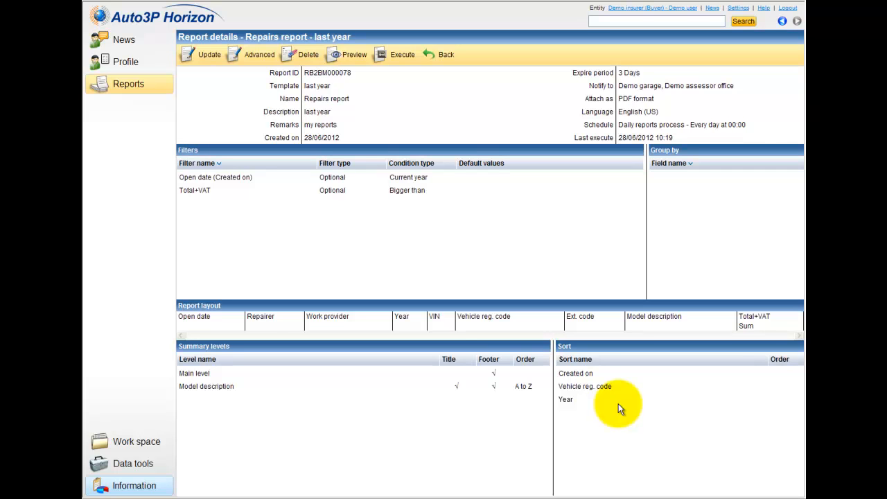
Preview the report, reviewing 23 repairs grouped by model totalling 30,131.91, then close it.
{"action": "left_click", "coordinate": [345, 59]}
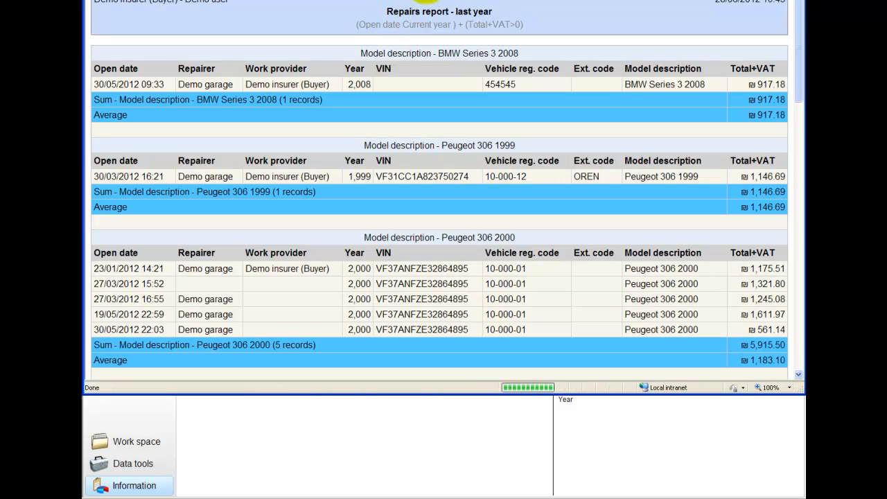
{"action": "left_click_drag", "start_coordinate": [426, 0], "coordinate": [432, 36]}
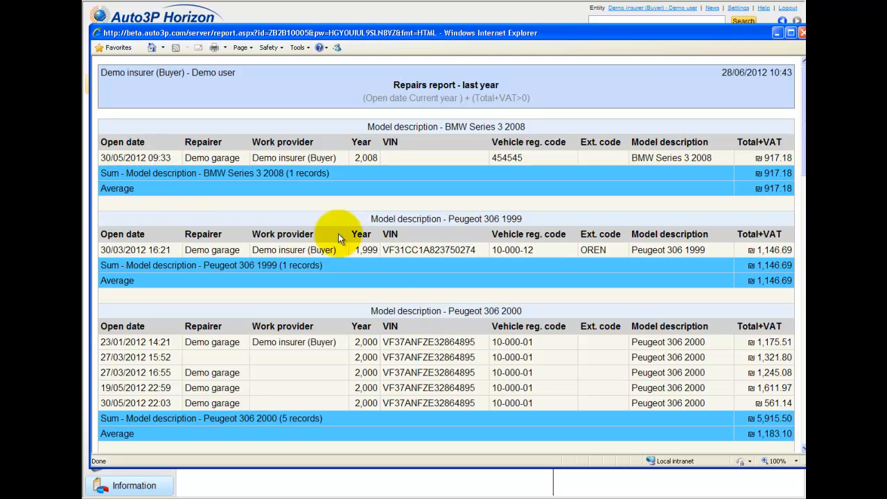
{"action": "scroll", "coordinate": [445, 291], "scroll_direction": "down", "scroll_amount": 2}
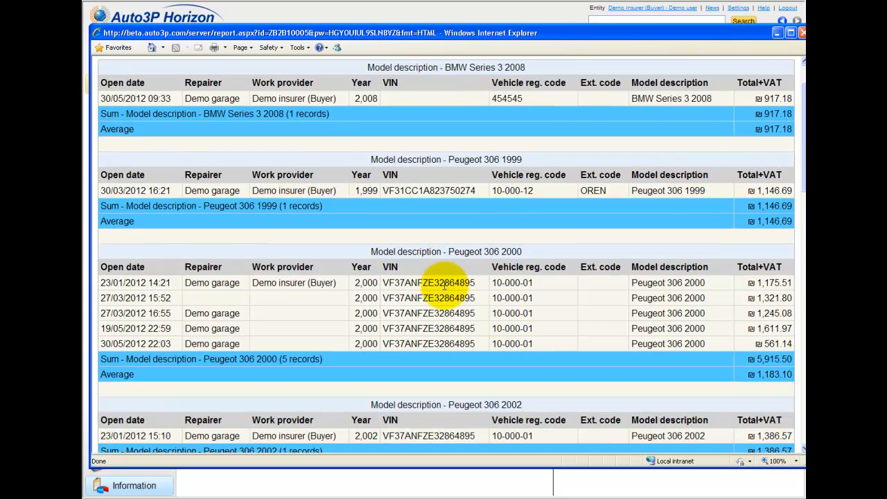
{"action": "scroll", "coordinate": [441, 289], "scroll_direction": "down", "scroll_amount": 2}
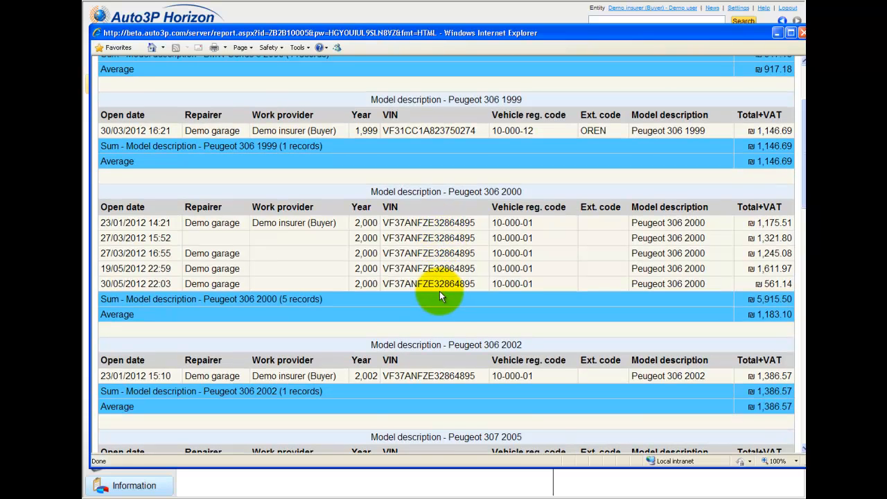
{"action": "scroll", "coordinate": [439, 291], "scroll_direction": "down", "scroll_amount": 10}
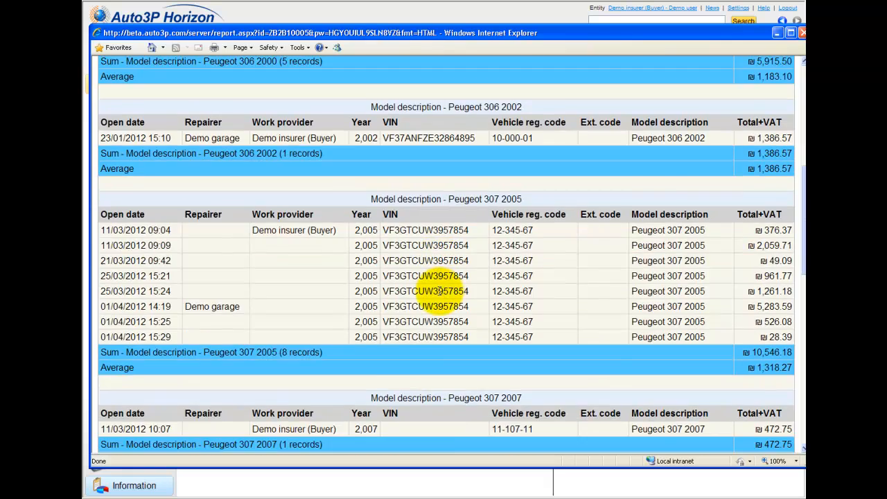
{"action": "scroll", "coordinate": [440, 291], "scroll_direction": "down", "scroll_amount": 12}
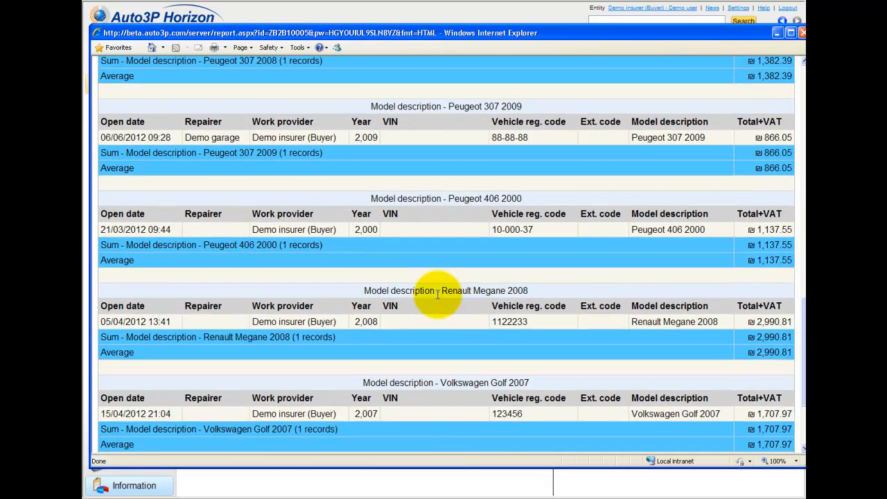
{"action": "scroll", "coordinate": [438, 299], "scroll_direction": "down", "scroll_amount": 3}
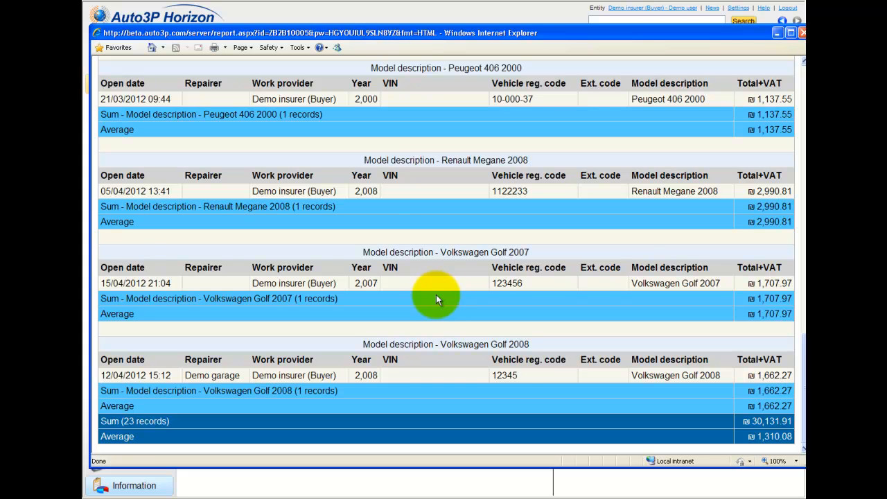
{"action": "scroll", "coordinate": [435, 295], "scroll_direction": "up", "scroll_amount": 20}
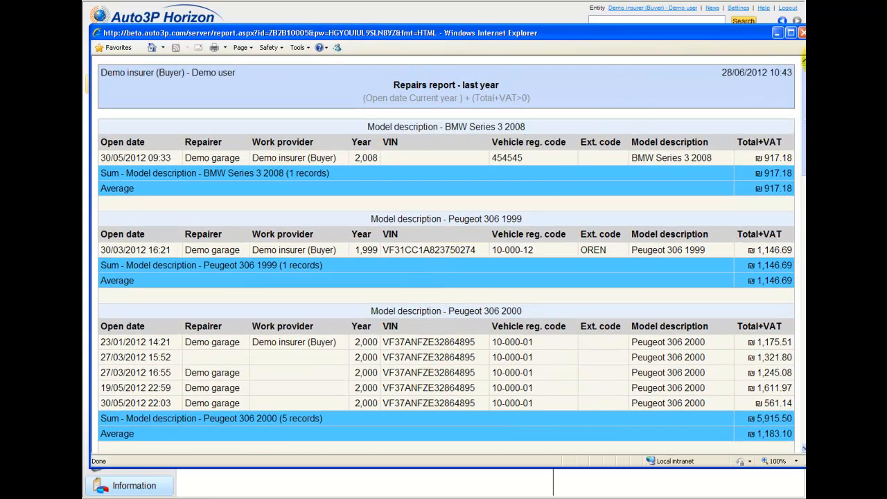
{"action": "left_click", "coordinate": [801, 33]}
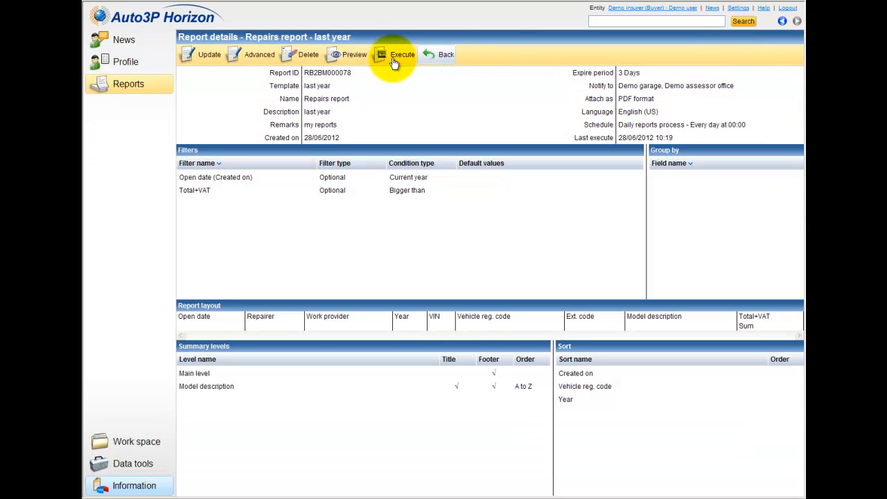
Execute the Repairs report immediately, keeping the current-year and Total+VAT 0.00 filters.
{"action": "left_click", "coordinate": [391, 61]}
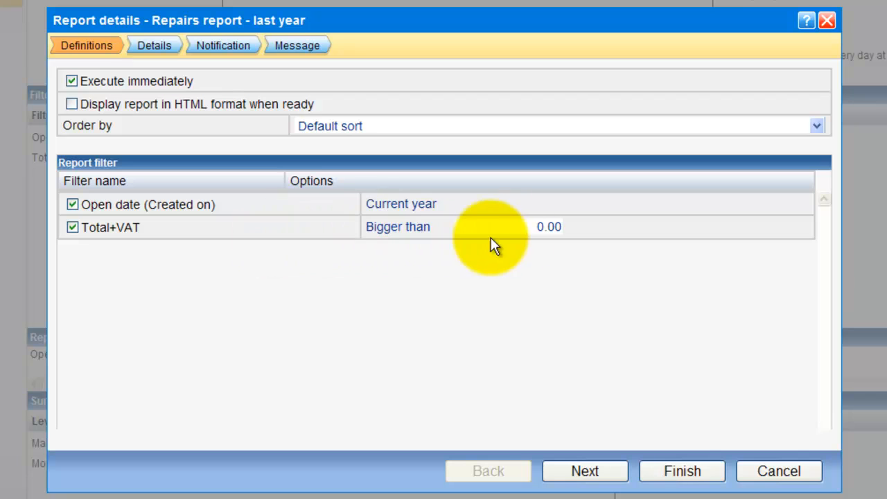
{"action": "left_click", "coordinate": [527, 228]}
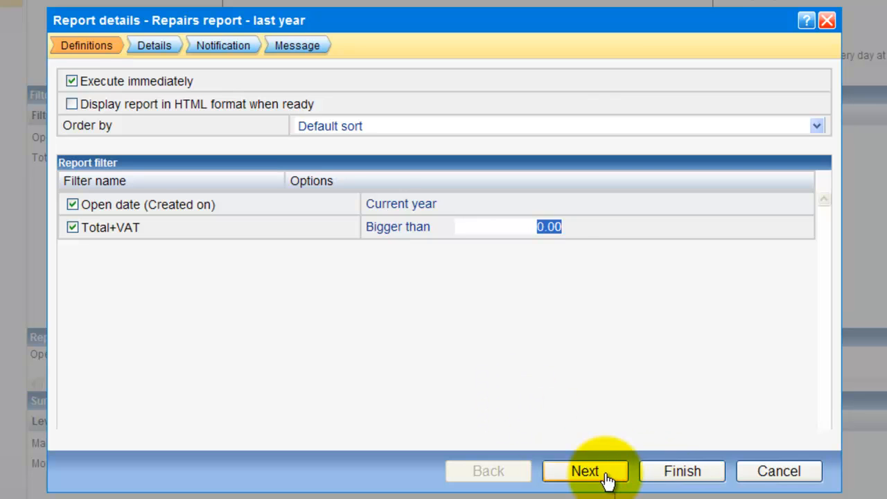
{"action": "left_click", "coordinate": [691, 478]}
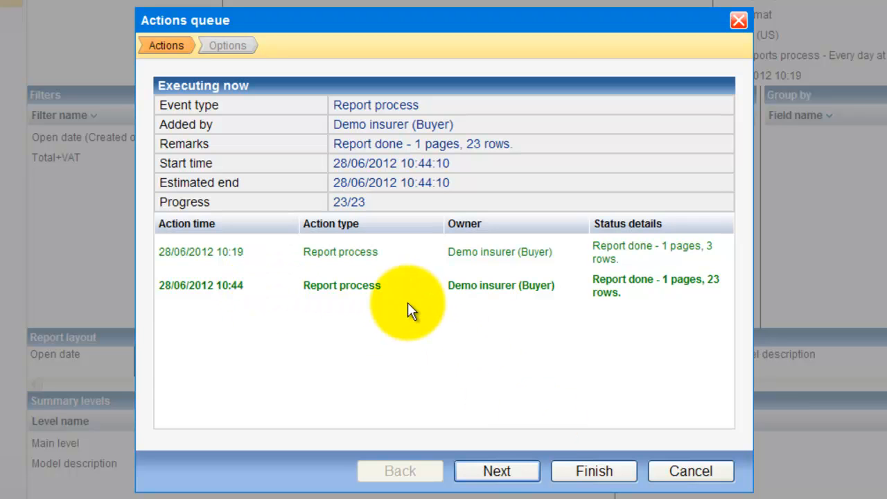
Display the executed report in PDF format, review it in the viewer, then close the viewer.
{"action": "left_click", "coordinate": [496, 477]}
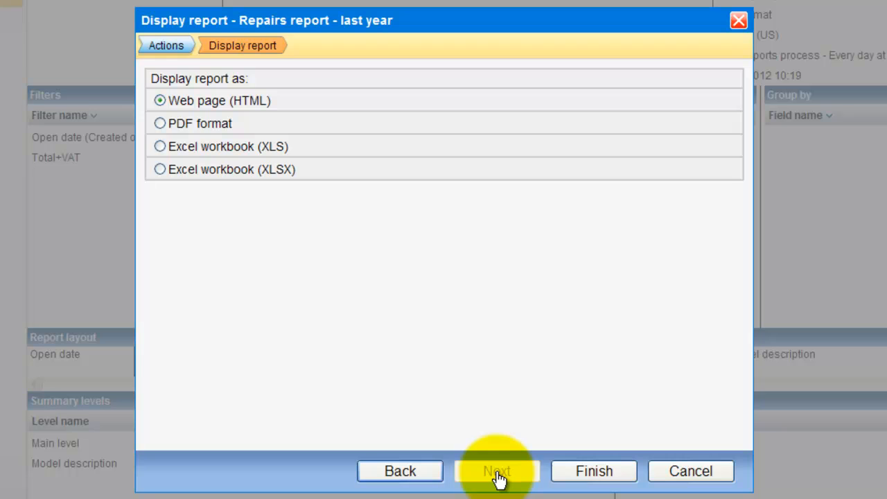
{"action": "left_click", "coordinate": [159, 124]}
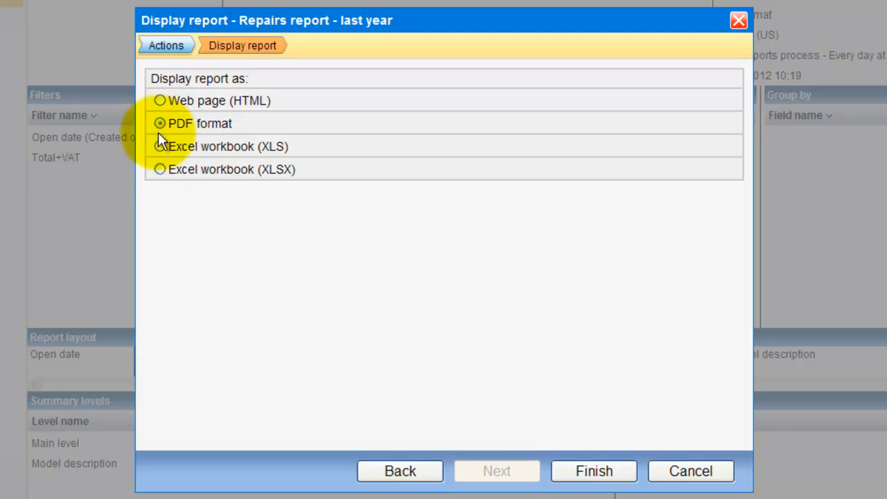
{"action": "left_click", "coordinate": [586, 469]}
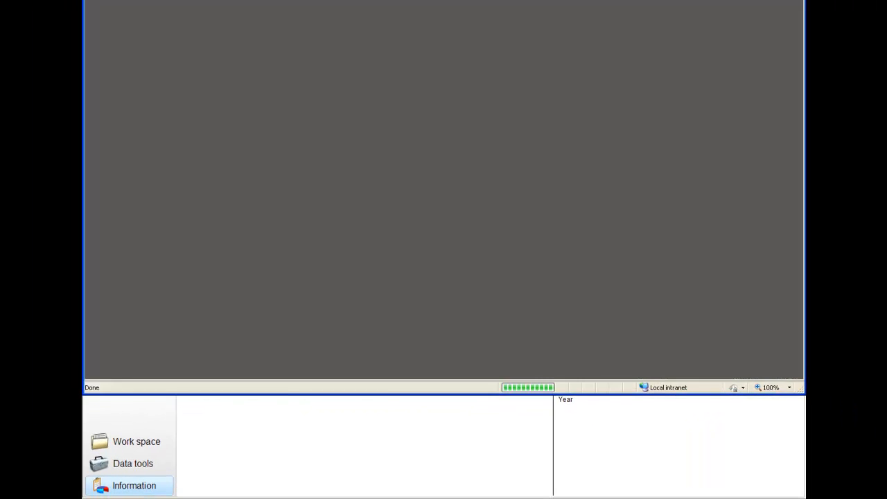
{"action": "left_click_drag", "start_coordinate": [465, 4], "coordinate": [463, 30]}
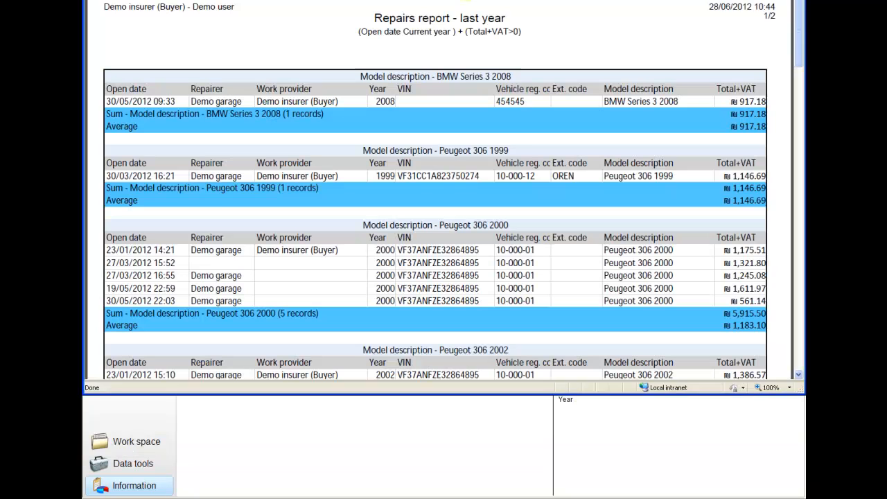
{"action": "left_click_drag", "start_coordinate": [469, 0], "coordinate": [468, 30]}
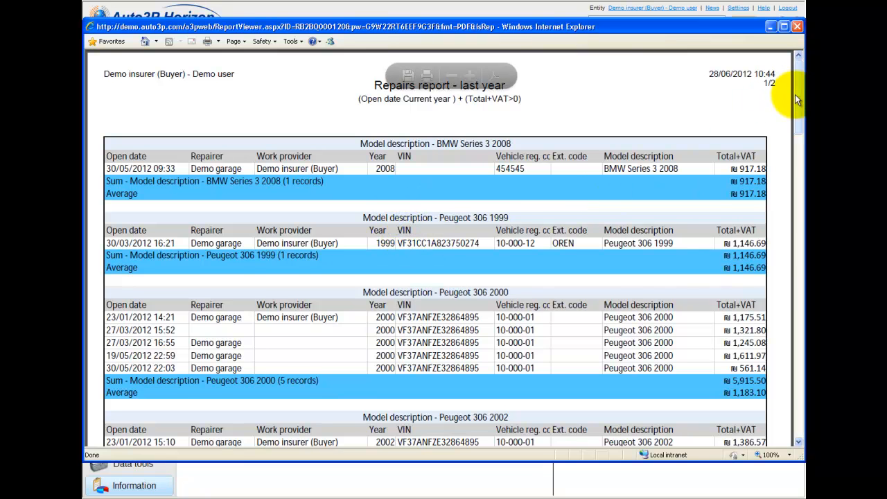
{"action": "left_click_drag", "start_coordinate": [797, 95], "coordinate": [770, 102]}
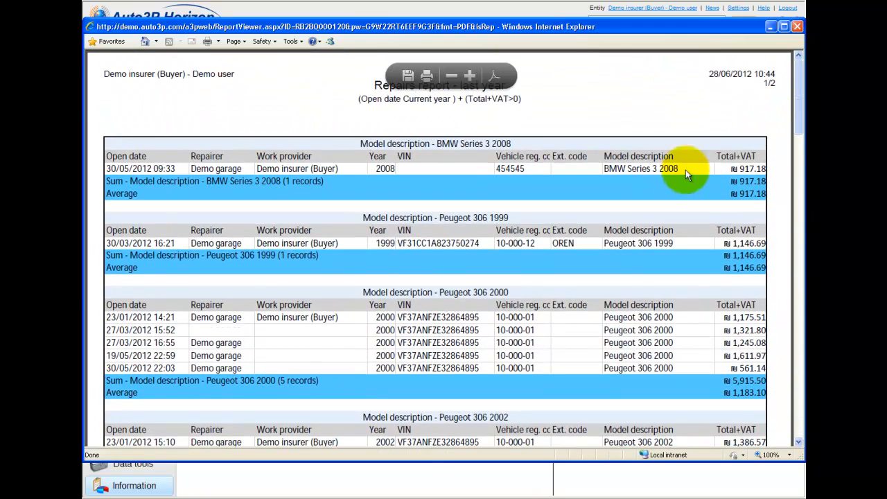
{"action": "left_click", "coordinate": [797, 27]}
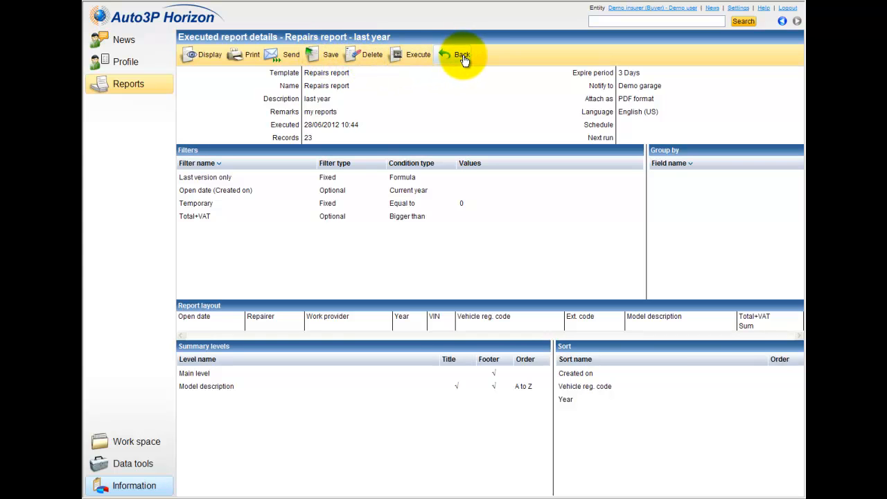
Send the executed report as a PDF to the recipient's e-mail address.
{"action": "left_click", "coordinate": [277, 55]}
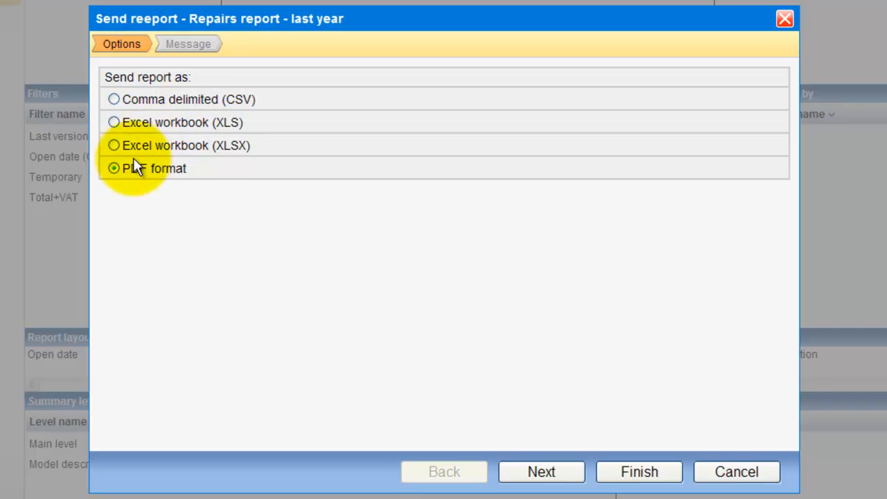
{"action": "left_click", "coordinate": [539, 477]}
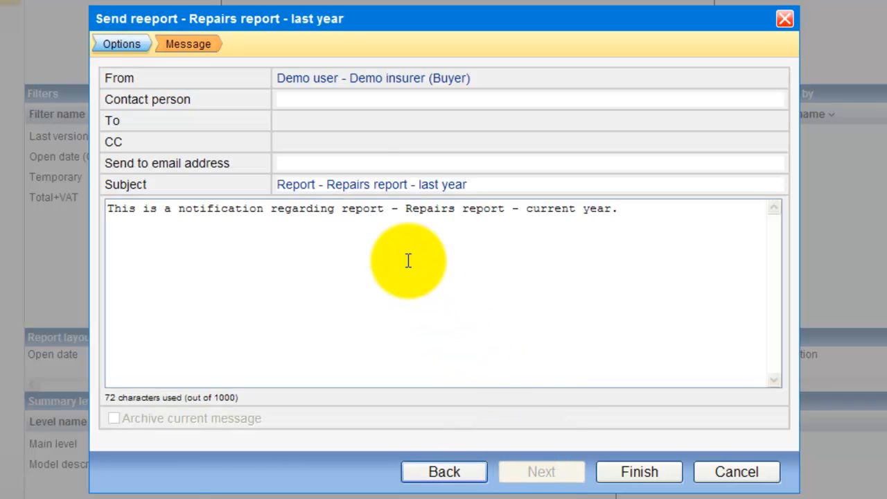
{"action": "left_click", "coordinate": [358, 164]}
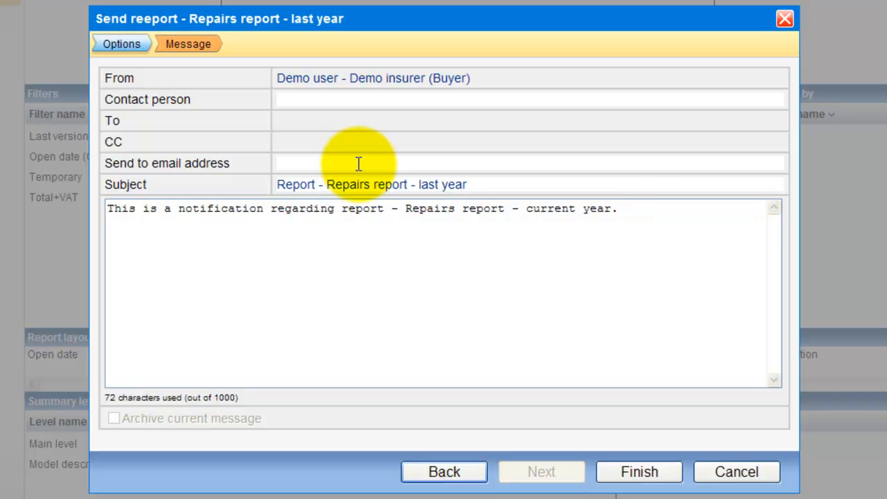
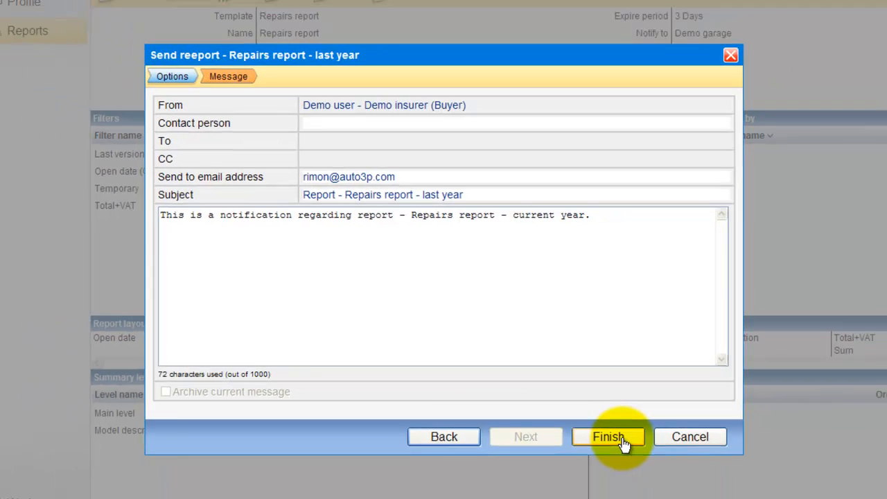
{"action": "left_click", "coordinate": [643, 474]}
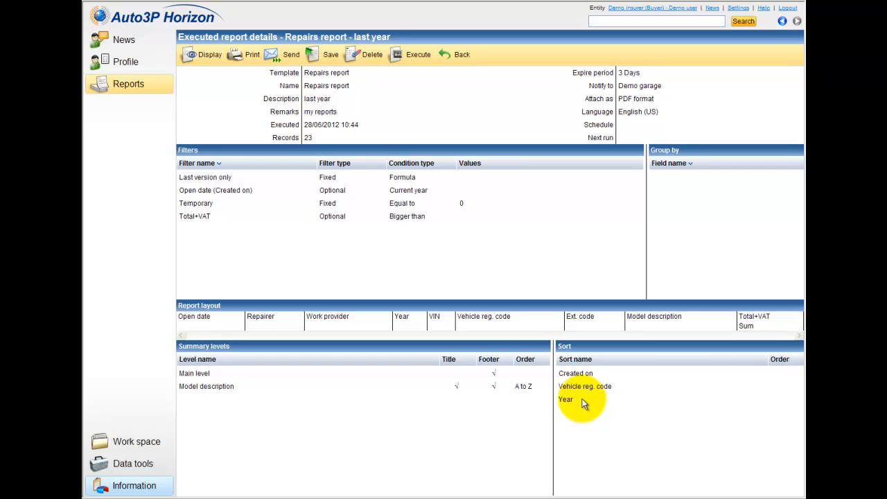
{"action": "left_click", "coordinate": [455, 63]}
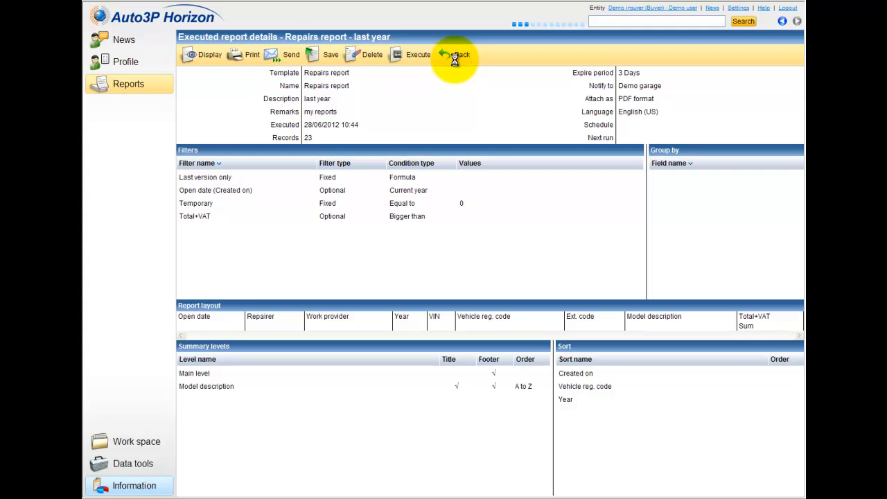
Return to the report definitions, search again, and open the Executed reports list.
{"action": "left_click", "coordinate": [456, 63]}
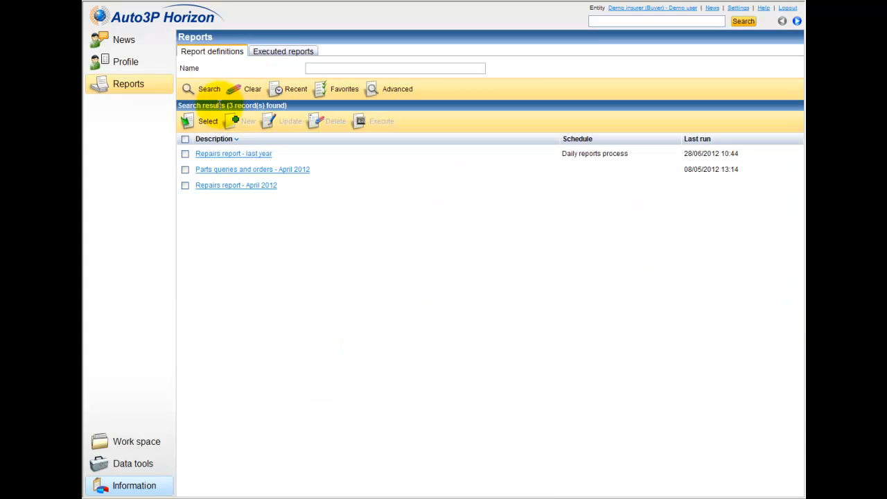
{"action": "left_click", "coordinate": [202, 92]}
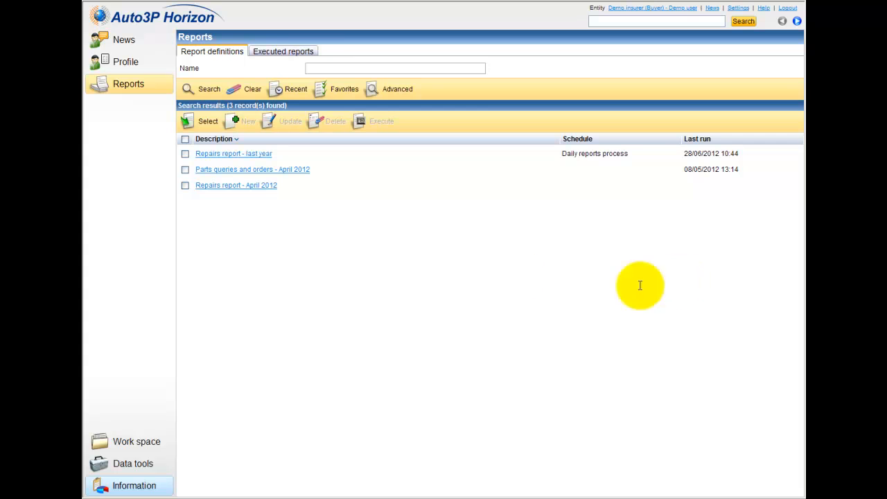
{"action": "left_click", "coordinate": [297, 52]}
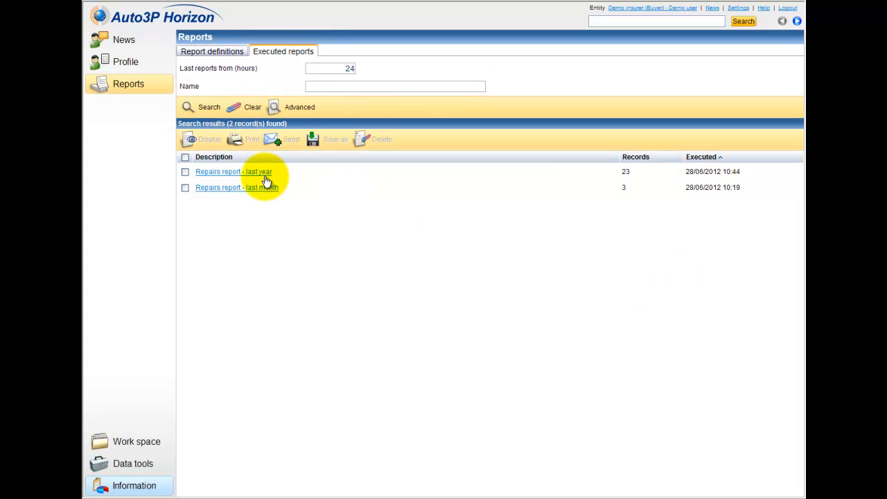
Open the executed 'Repairs report - last year' as an HTML web page and scroll to its 23-record grand total.
{"action": "right_click", "coordinate": [637, 174]}
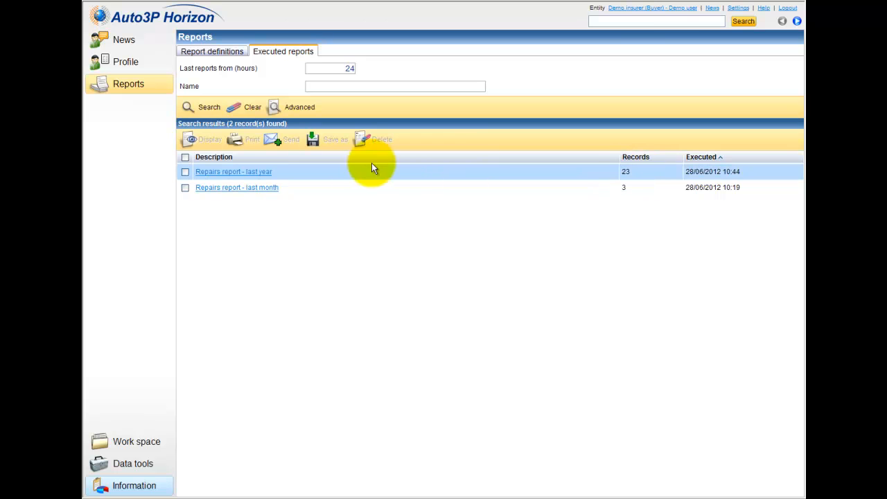
{"action": "right_click", "coordinate": [273, 177]}
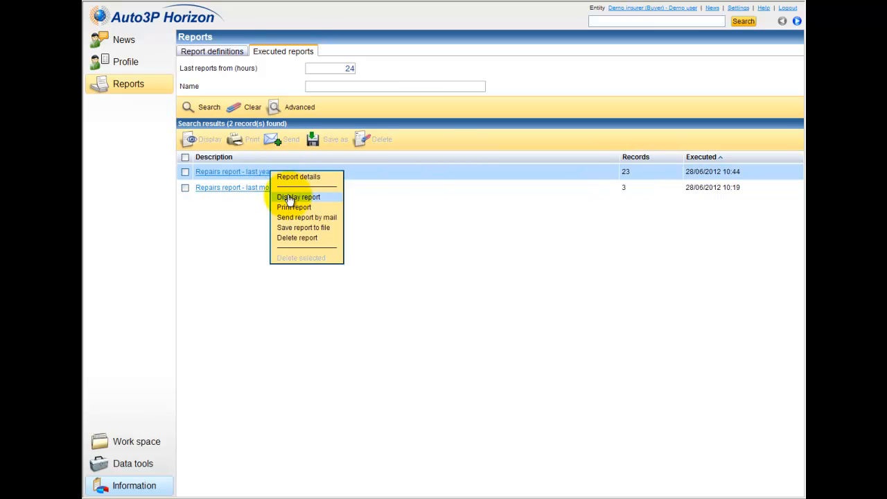
{"action": "left_click", "coordinate": [281, 196]}
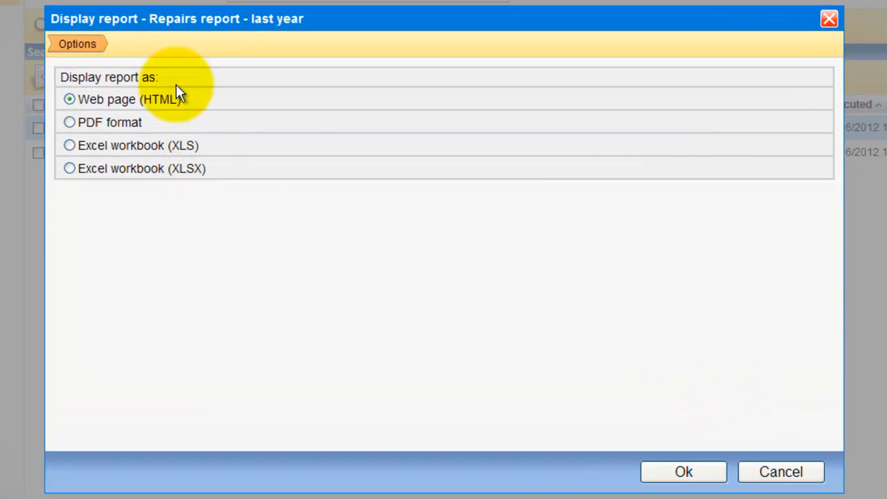
{"action": "left_click", "coordinate": [684, 472]}
{"action": "left_click", "coordinate": [665, 456]}
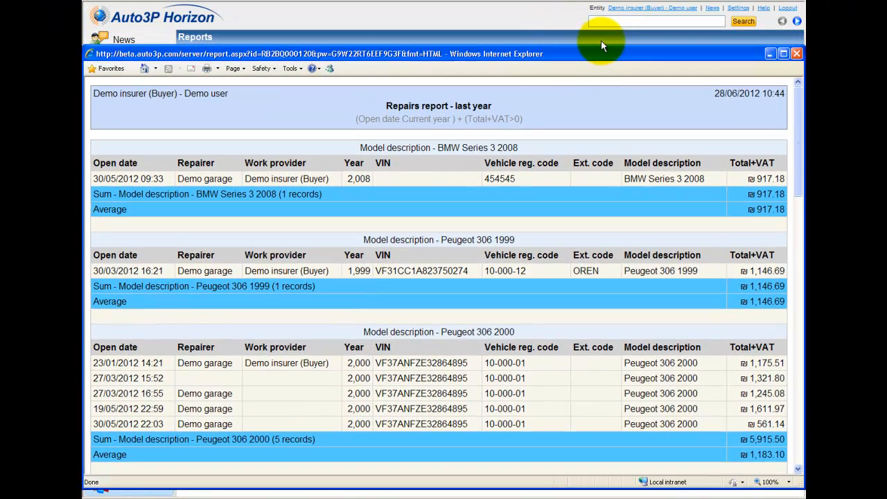
{"action": "scroll", "coordinate": [782, 180], "scroll_direction": "down", "scroll_amount": 15}
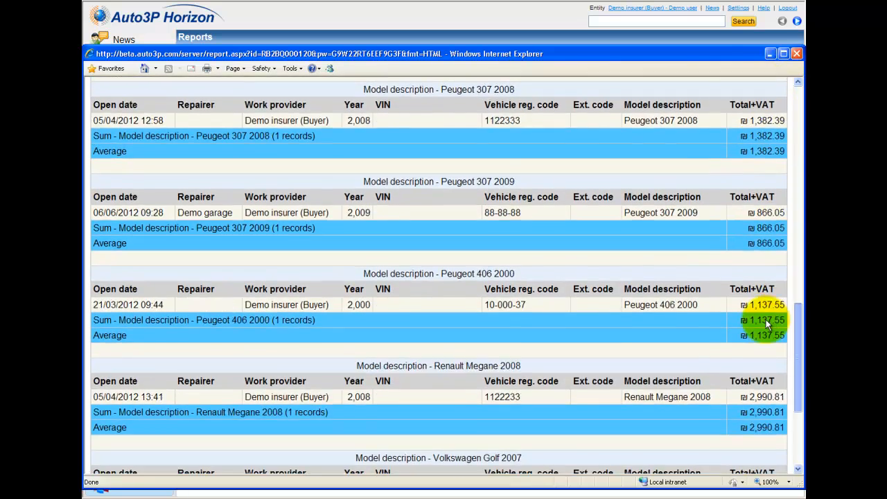